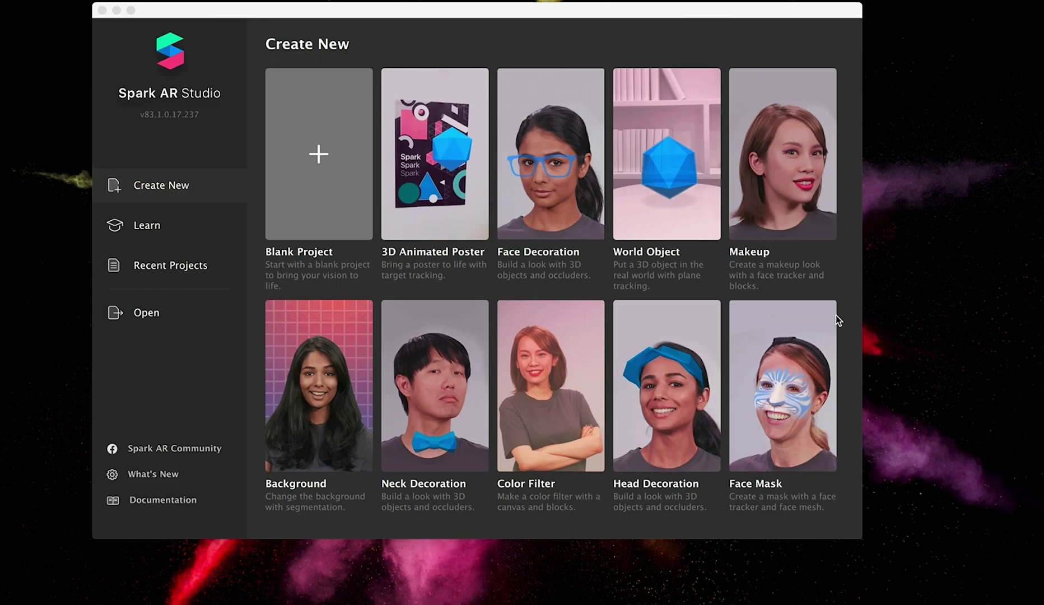
- Start a Blank Project and insert a Rectangle object into the scene
{"action": "left_click", "coordinate": [316, 158]}
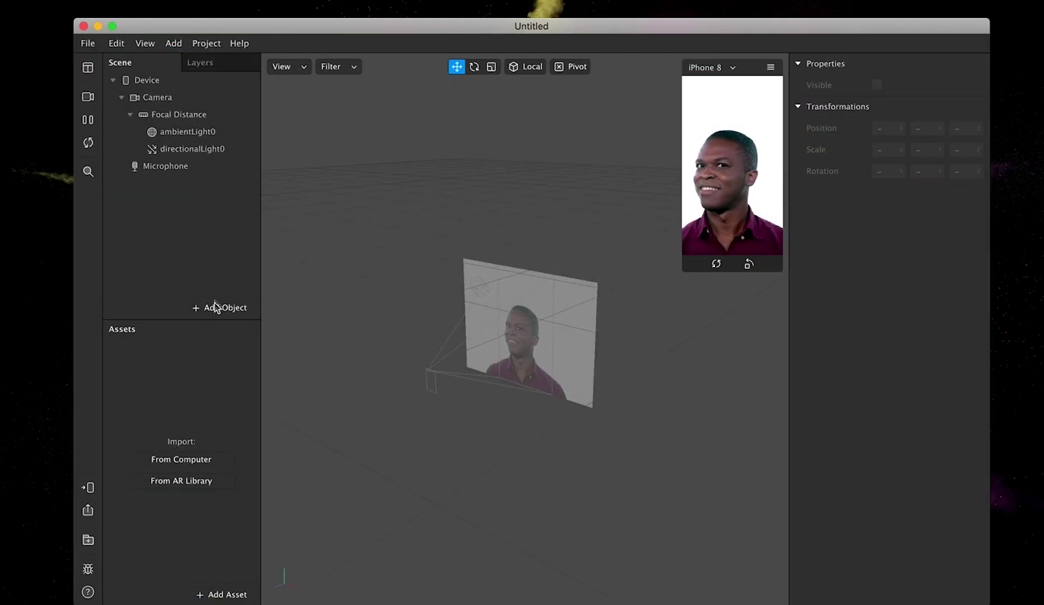
{"action": "left_click", "coordinate": [215, 311]}
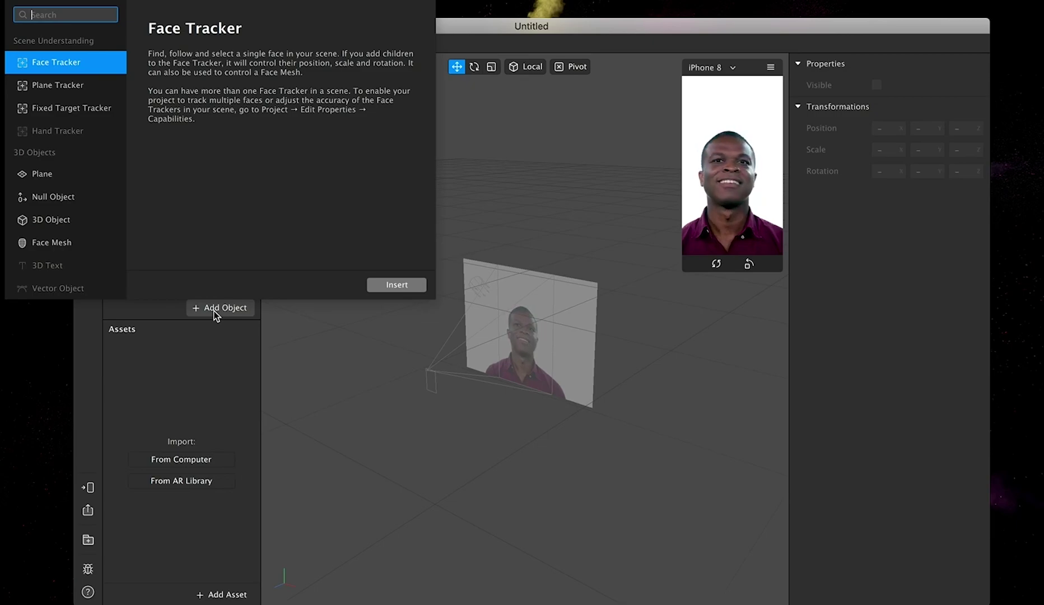
{"action": "type", "text": "red"}
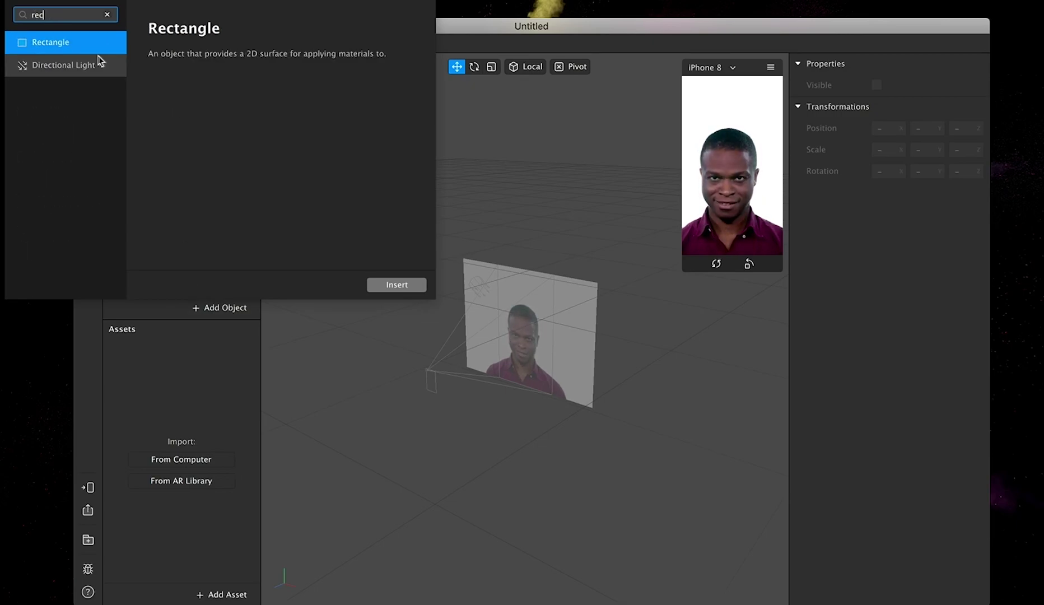
{"action": "left_click", "coordinate": [87, 42]}
{"action": "left_click", "coordinate": [387, 286]}
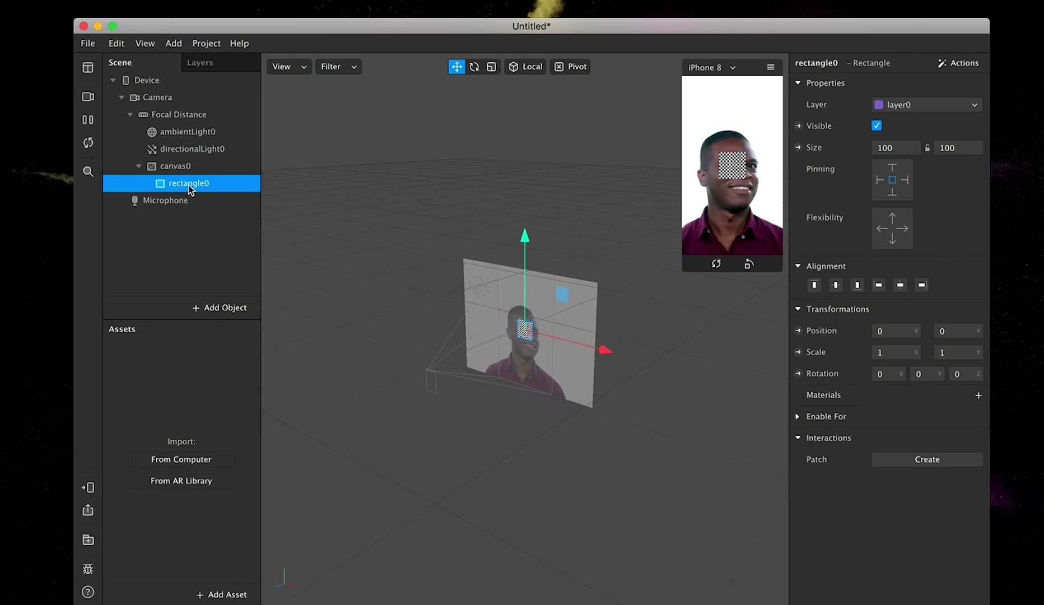
- Size rectangle0 to Fill Width and Fill Height, making it 375 × 667
{"action": "left_click", "coordinate": [892, 147]}
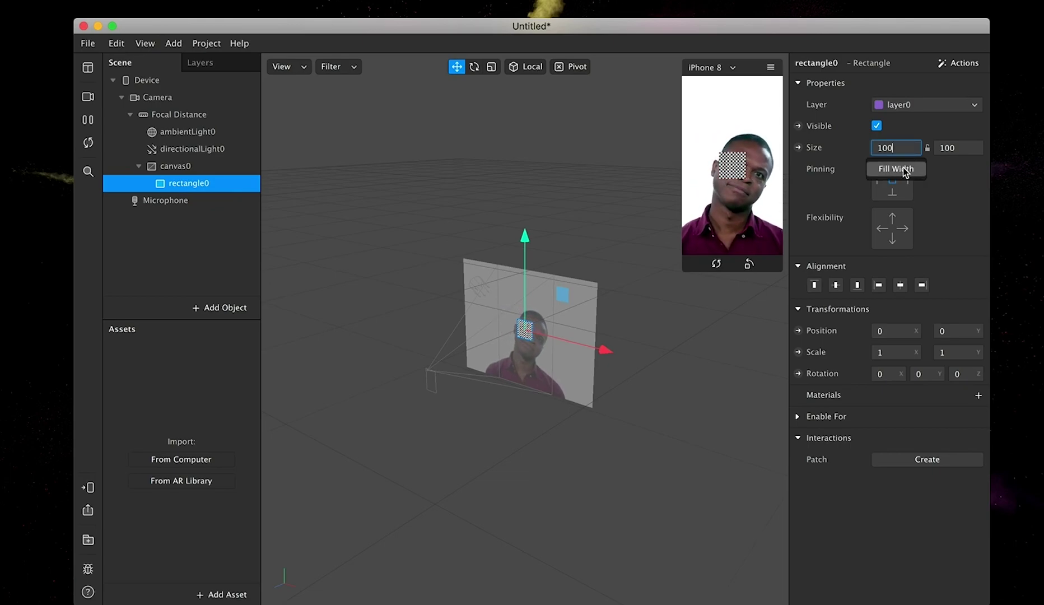
{"action": "left_click", "coordinate": [905, 170]}
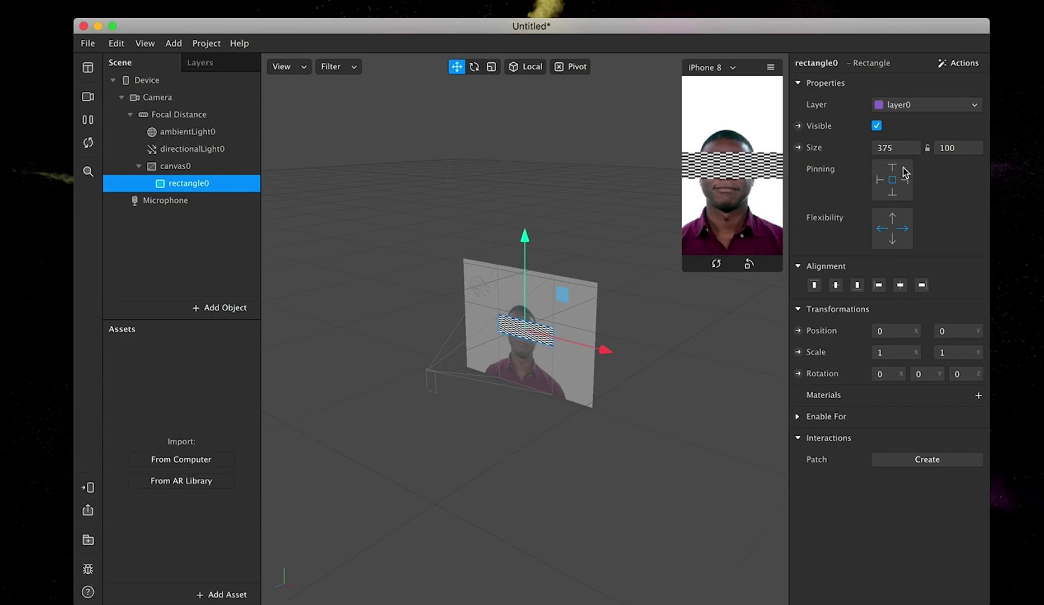
{"action": "left_click", "coordinate": [961, 147]}
{"action": "left_click", "coordinate": [958, 169]}
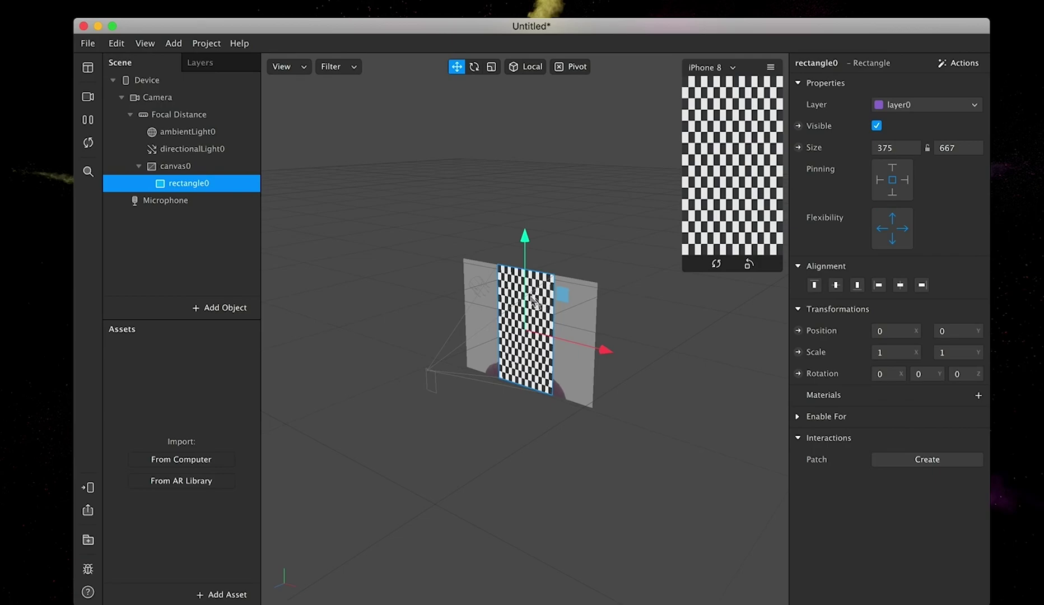
- Add Segmentation to the Camera to create a personSegmentationMask texture, then reselect rectangle0
{"action": "left_click", "coordinate": [152, 101]}
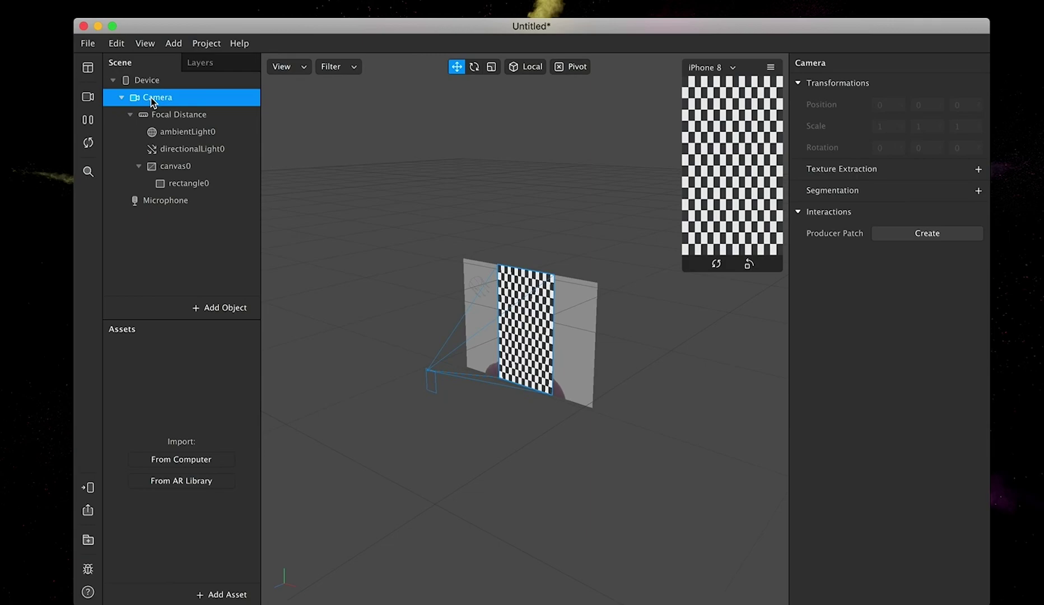
{"action": "left_click", "coordinate": [978, 191]}
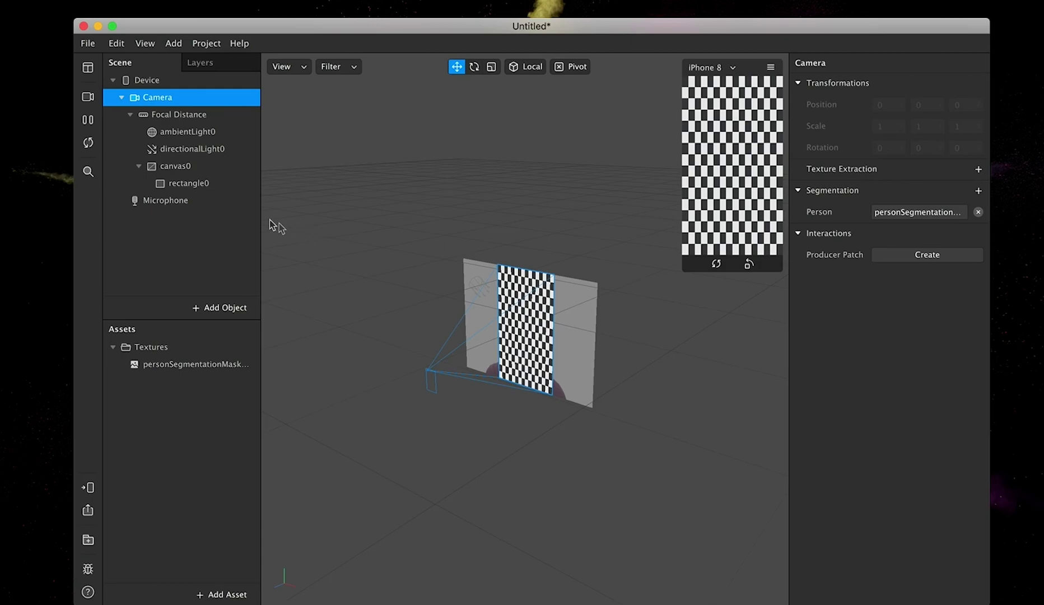
{"action": "left_click", "coordinate": [188, 184]}
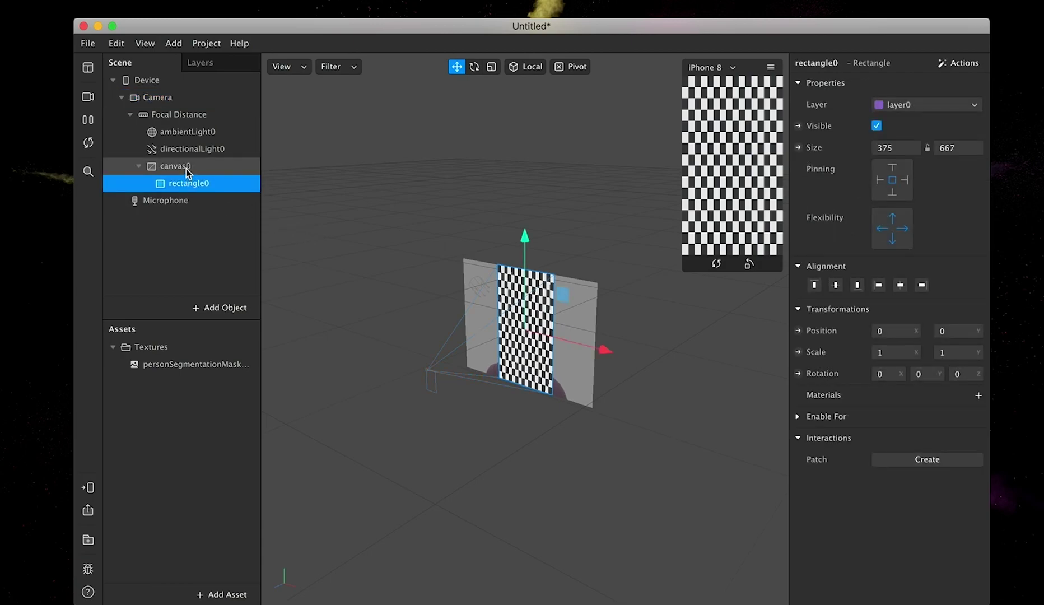
{"action": "left_click", "coordinate": [186, 168]}
{"action": "left_click", "coordinate": [193, 186]}
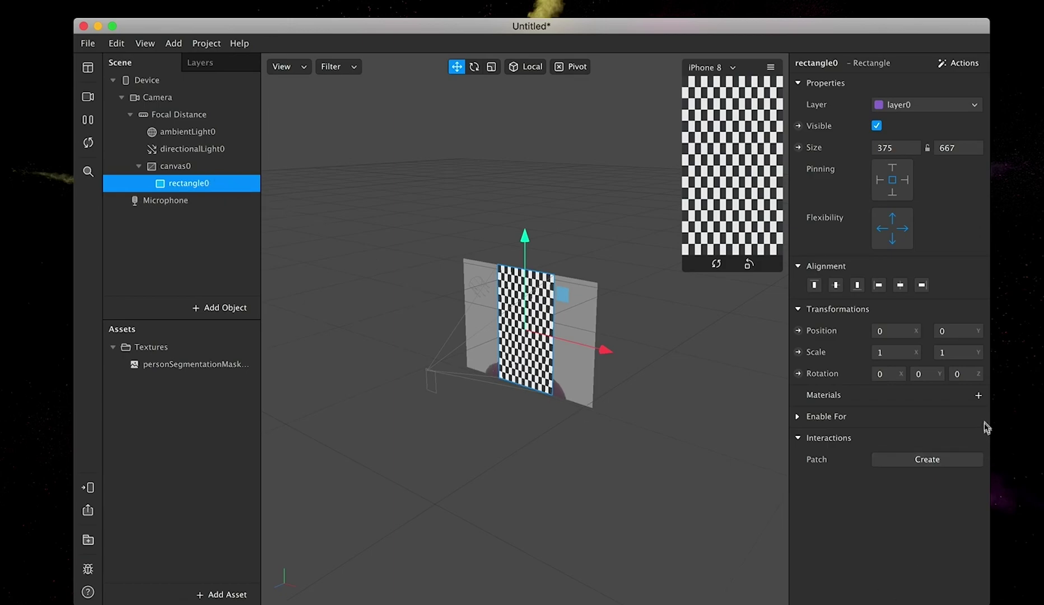
- Add material0 to rectangle0 and show its Standard shader and Alpha blend settings
{"action": "left_click", "coordinate": [978, 396]}
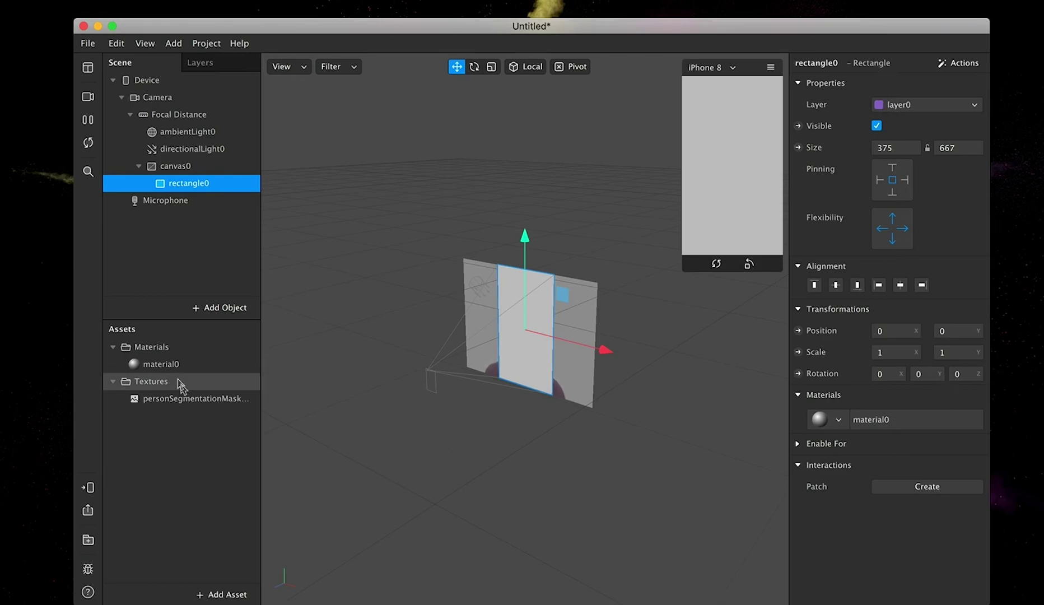
{"action": "left_click", "coordinate": [161, 364]}
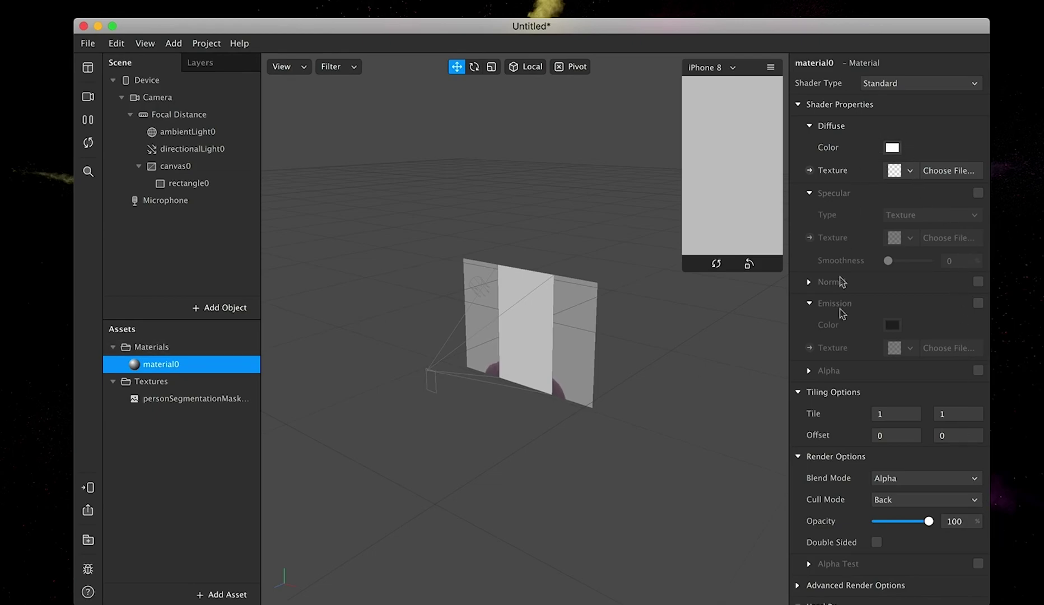
{"action": "scroll", "coordinate": [911, 456], "scroll_direction": "down", "scroll_amount": 2}
{"action": "scroll", "coordinate": [912, 454], "scroll_direction": "down", "scroll_amount": 2}
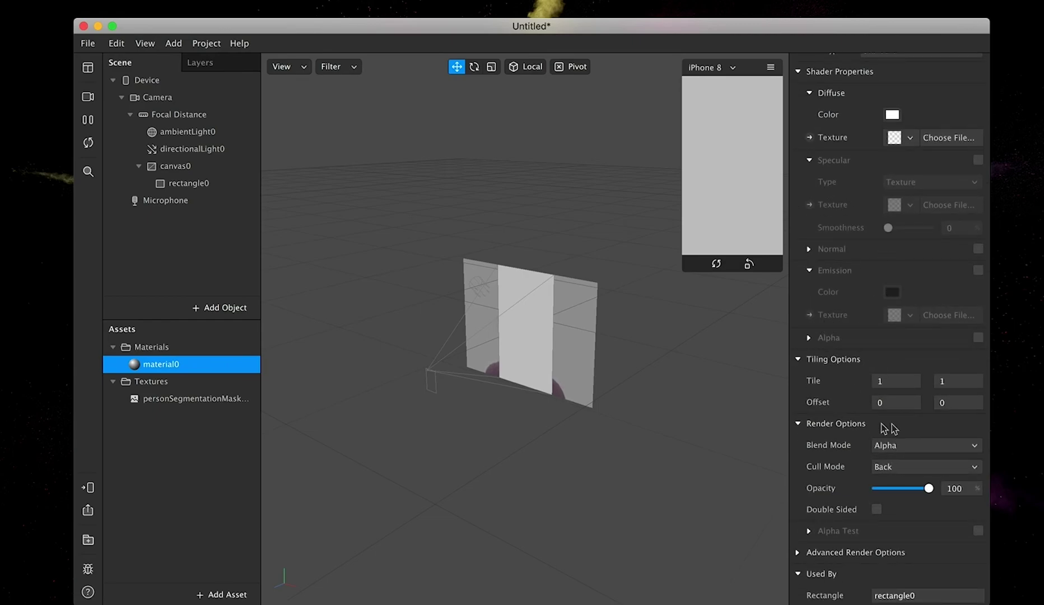
- Enable Alpha on material0 using personSegmentationMaskTexture0 as the texture, with Invert ticked
{"action": "left_click", "coordinate": [978, 338]}
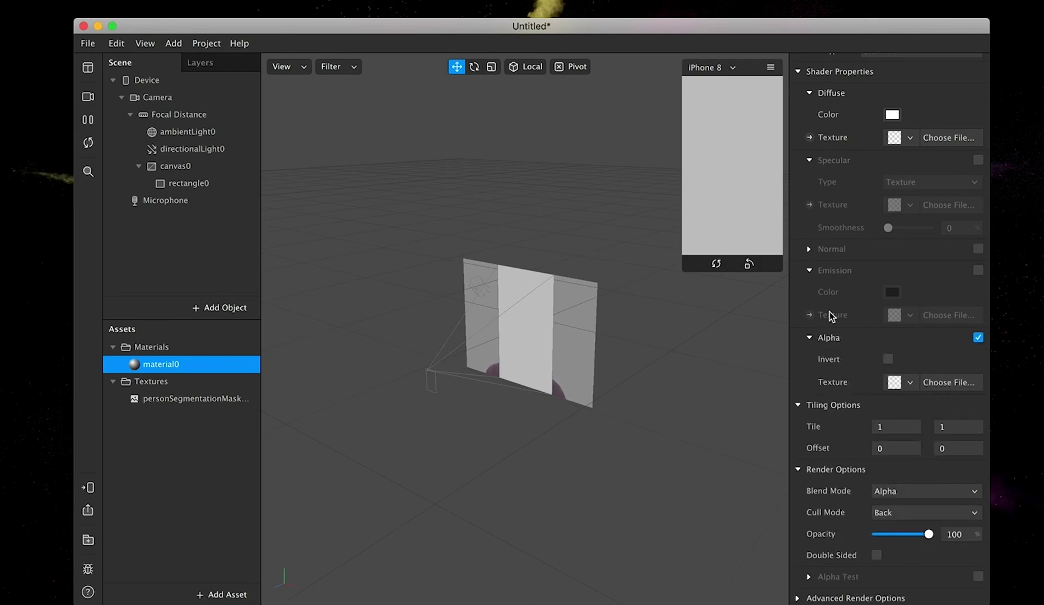
{"action": "left_click", "coordinate": [911, 386]}
{"action": "left_click", "coordinate": [891, 407]}
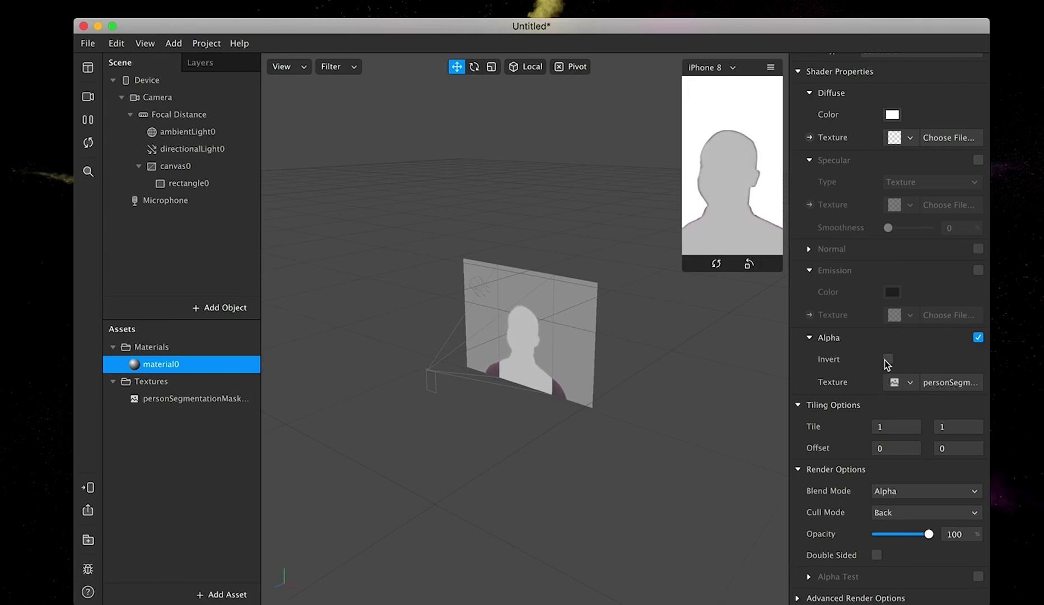
{"action": "left_click", "coordinate": [888, 360]}
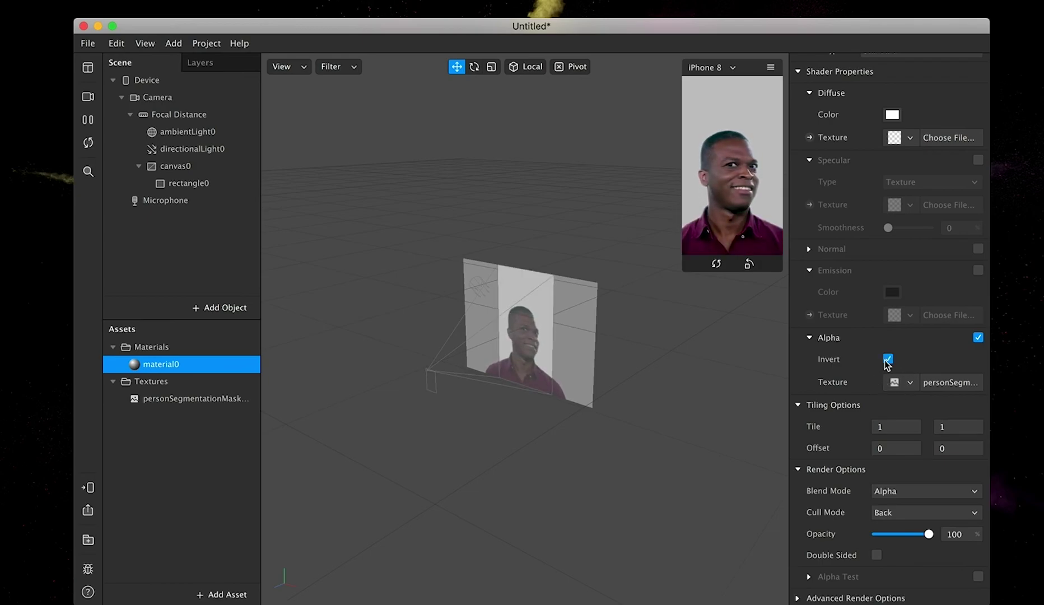
{"action": "left_click", "coordinate": [704, 362]}
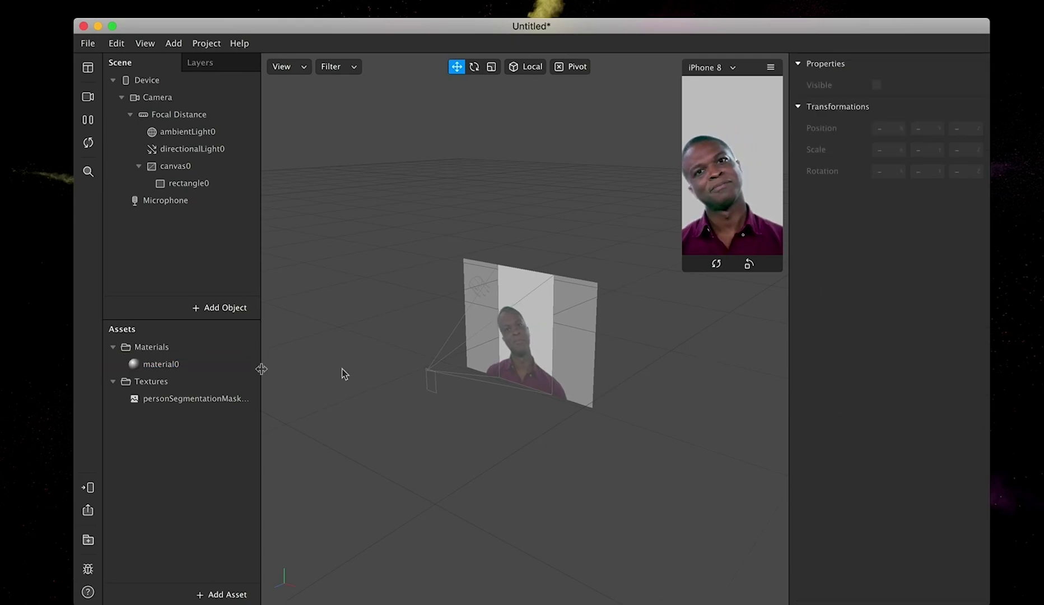
- Set material0's Diffuse Color to turquoise
{"action": "left_click", "coordinate": [150, 369]}
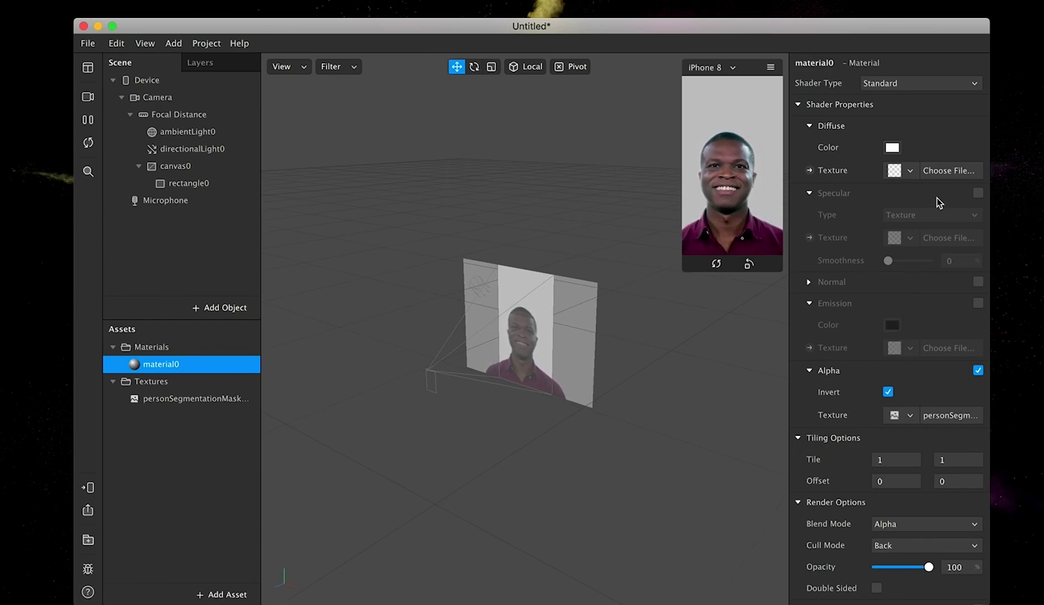
{"action": "left_click", "coordinate": [892, 148]}
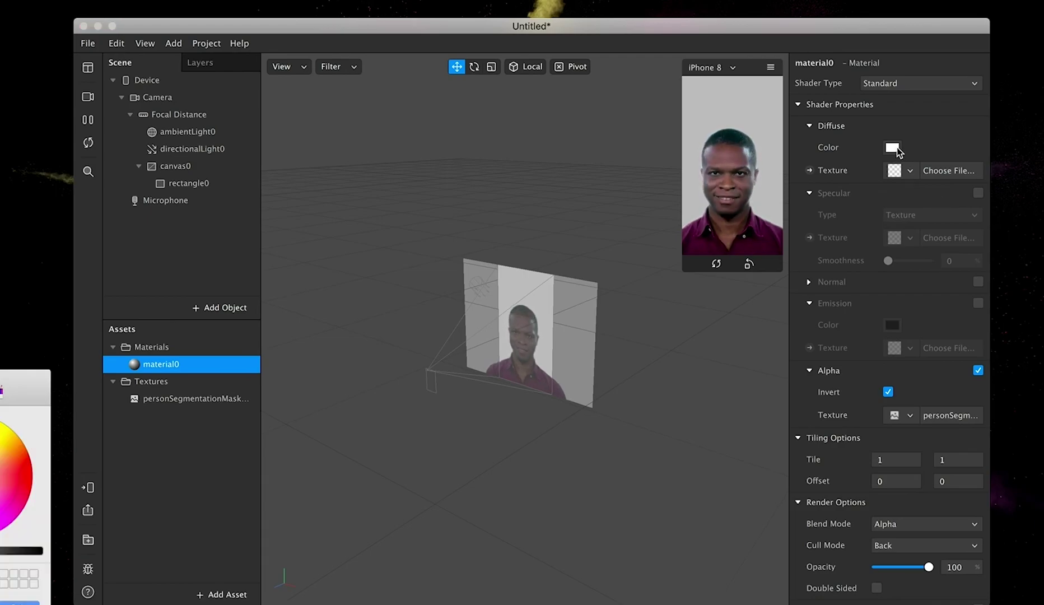
{"action": "left_click", "coordinate": [19, 462]}
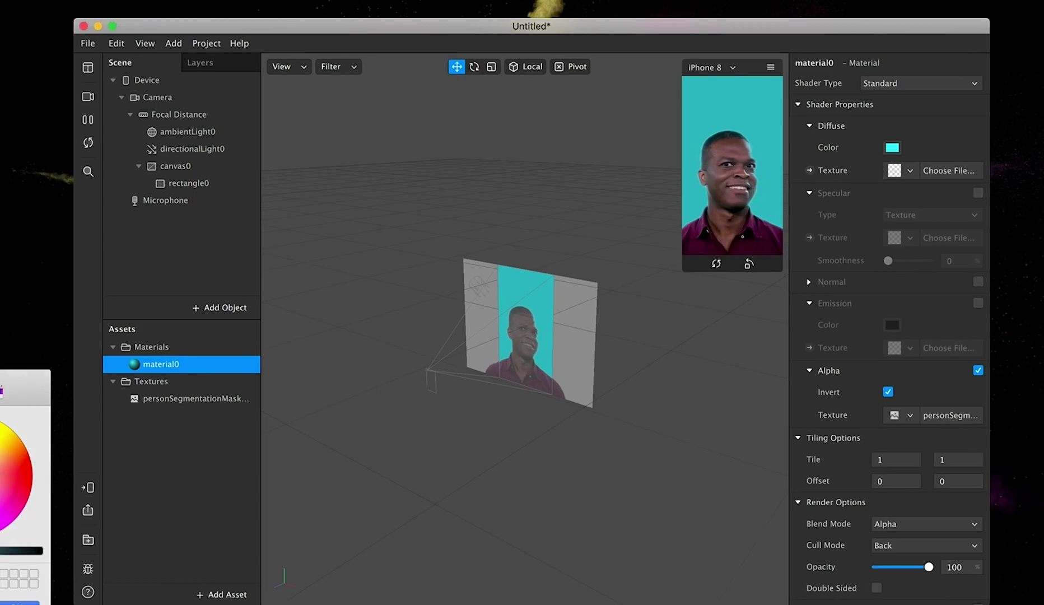
{"action": "key", "text": "Escape"}
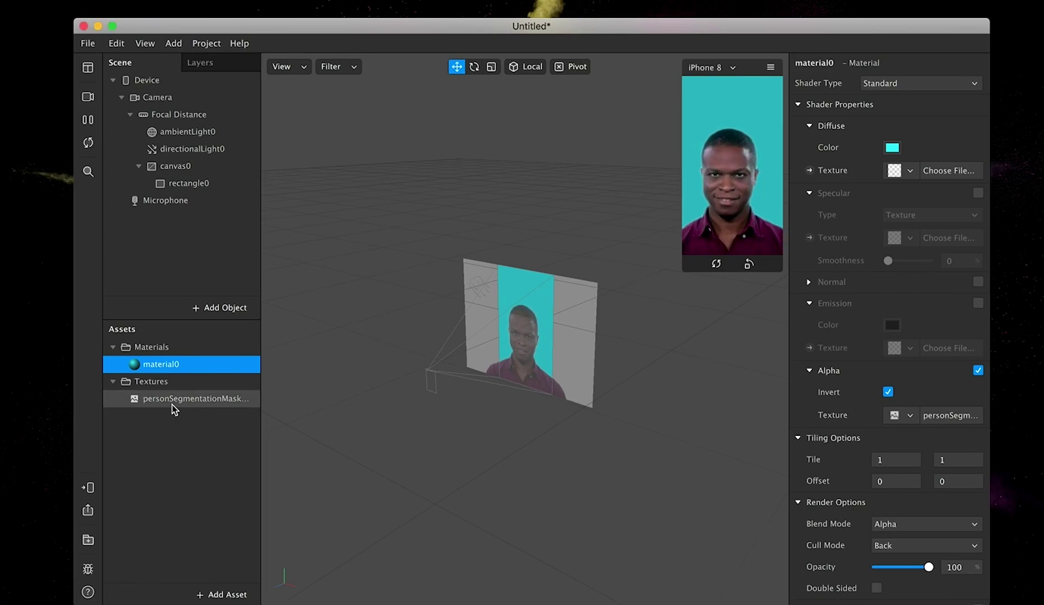
- Test the mask's Edge Softness, leave it at 100, and increase Mask Size to outline the person
{"action": "left_click", "coordinate": [187, 403]}
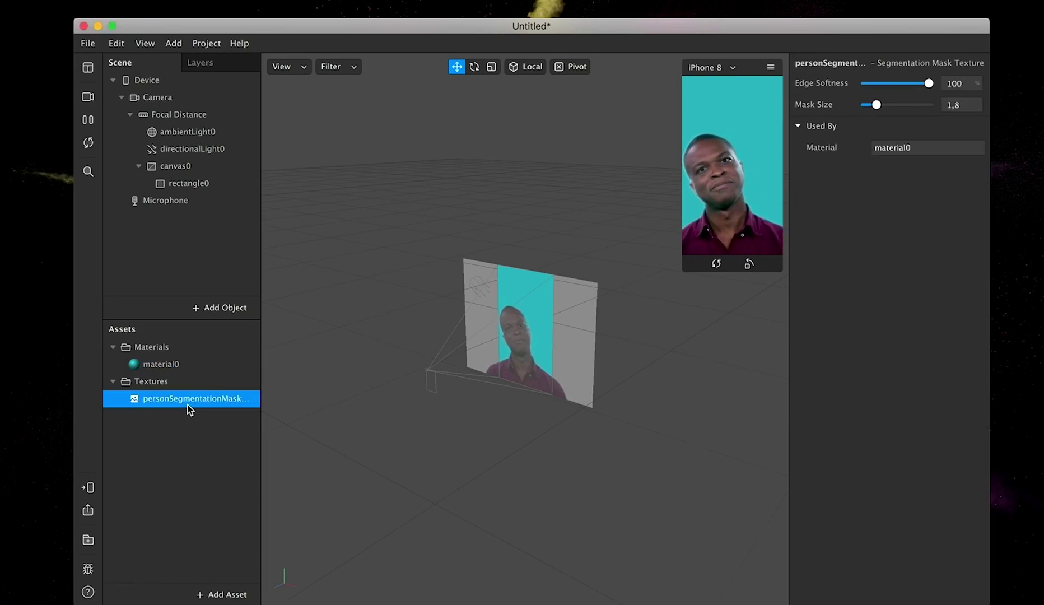
{"action": "mouse_move", "coordinate": [928, 84]}
{"action": "left_mouse_down"}
{"action": "mouse_move", "coordinate": [874, 89]}
{"action": "mouse_move", "coordinate": [934, 70]}
{"action": "mouse_move", "coordinate": [920, 83]}
{"action": "left_mouse_up"}
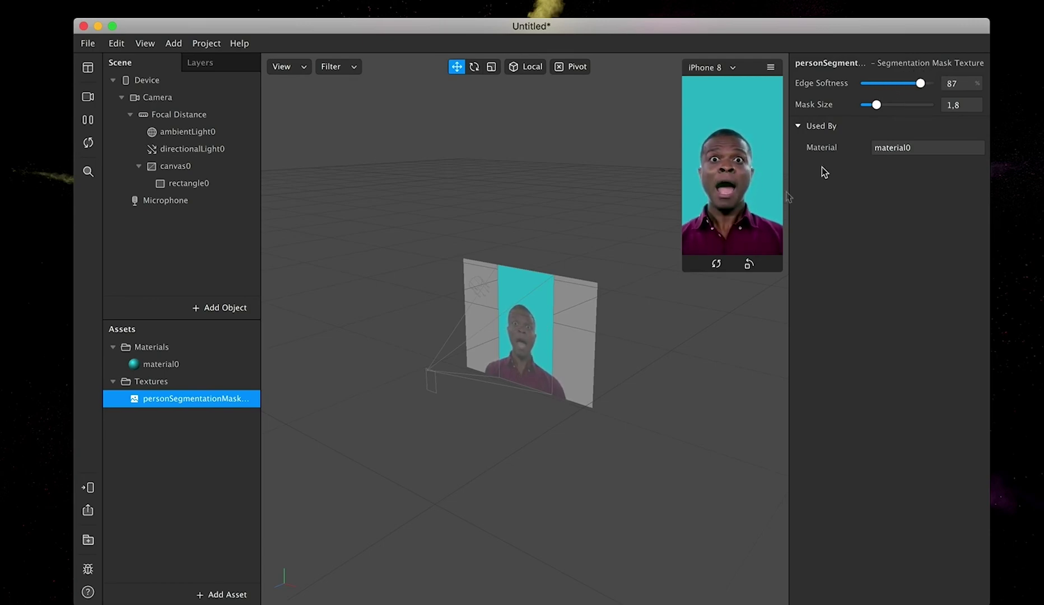
{"action": "left_click_drag", "start_coordinate": [684, 272], "coordinate": [641, 326]}
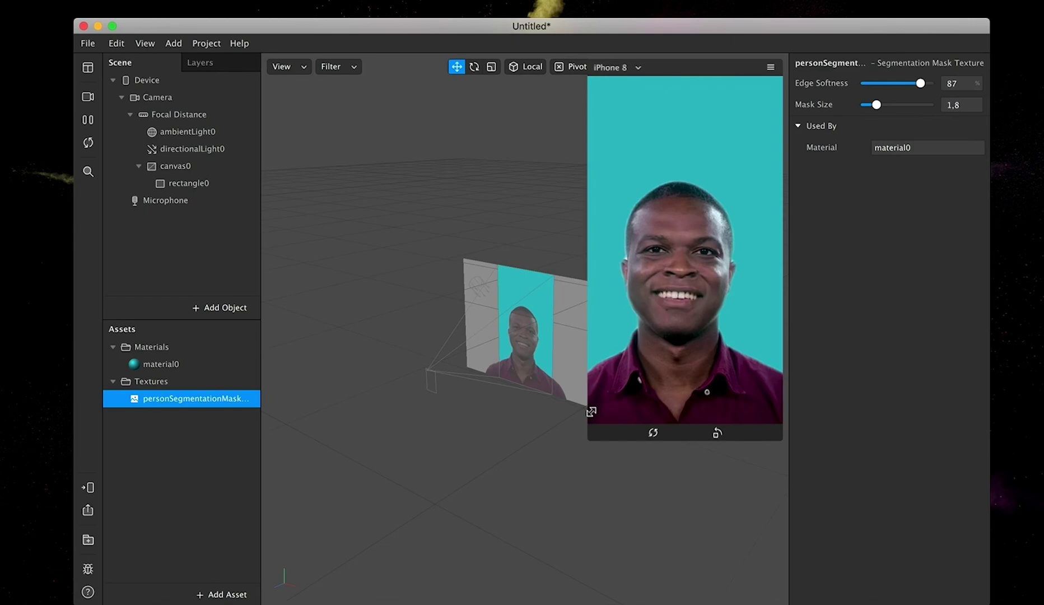
{"action": "left_click_drag", "start_coordinate": [920, 86], "coordinate": [850, 97]}
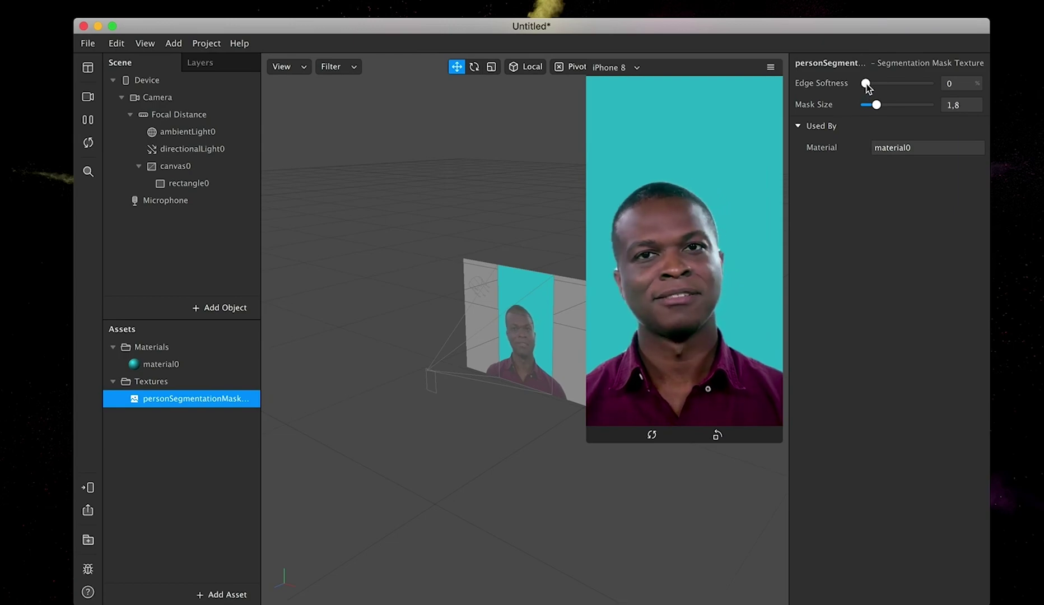
{"action": "left_click_drag", "start_coordinate": [866, 84], "coordinate": [930, 81]}
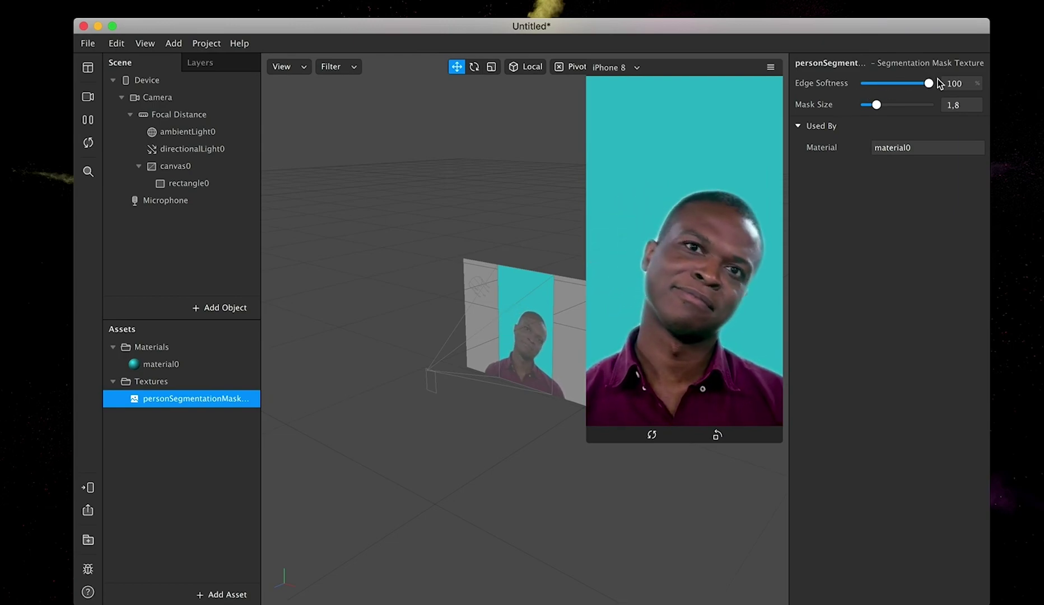
{"action": "mouse_move", "coordinate": [877, 110]}
{"action": "left_mouse_down"}
{"action": "mouse_move", "coordinate": [913, 110]}
{"action": "mouse_move", "coordinate": [876, 109]}
{"action": "left_mouse_up"}
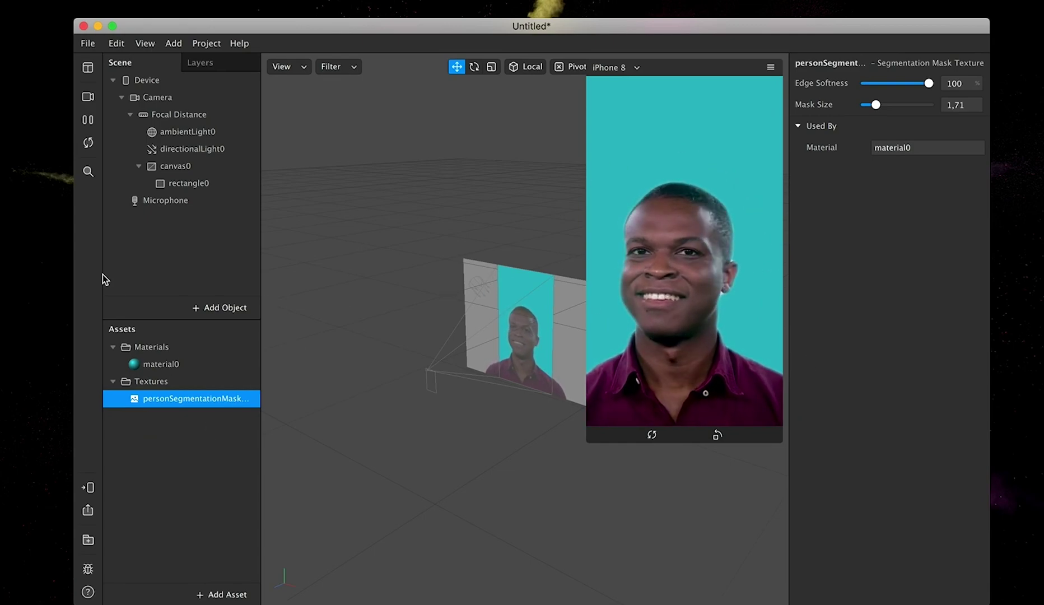
- Pause the preview showing the person cut out against the teal background
{"action": "left_click", "coordinate": [84, 121]}
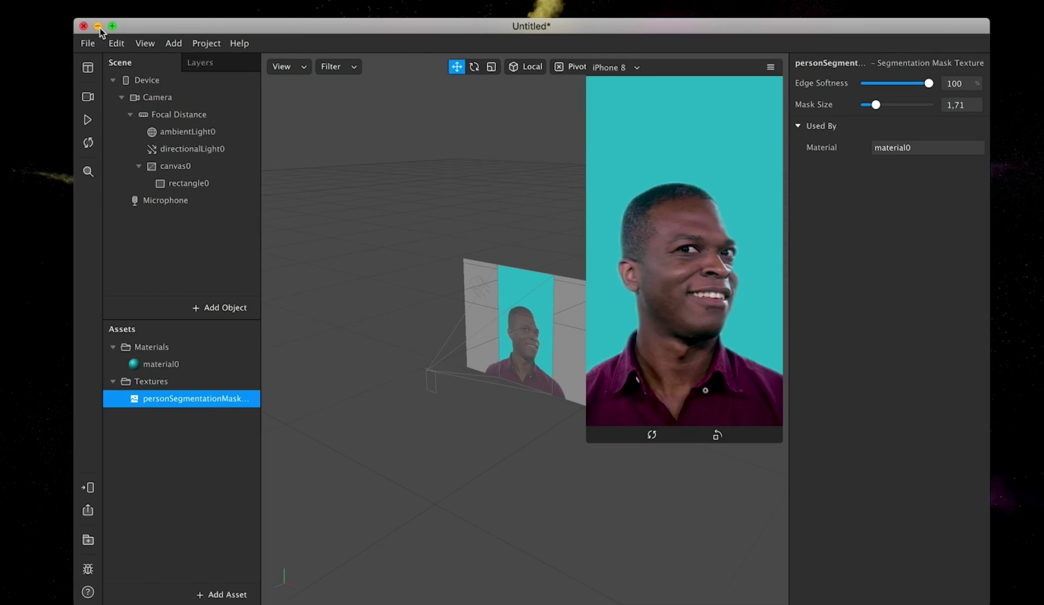
- Switch to the browser showing the Pexels stock-photo site
{"action": "key", "text": "super+Tab"}
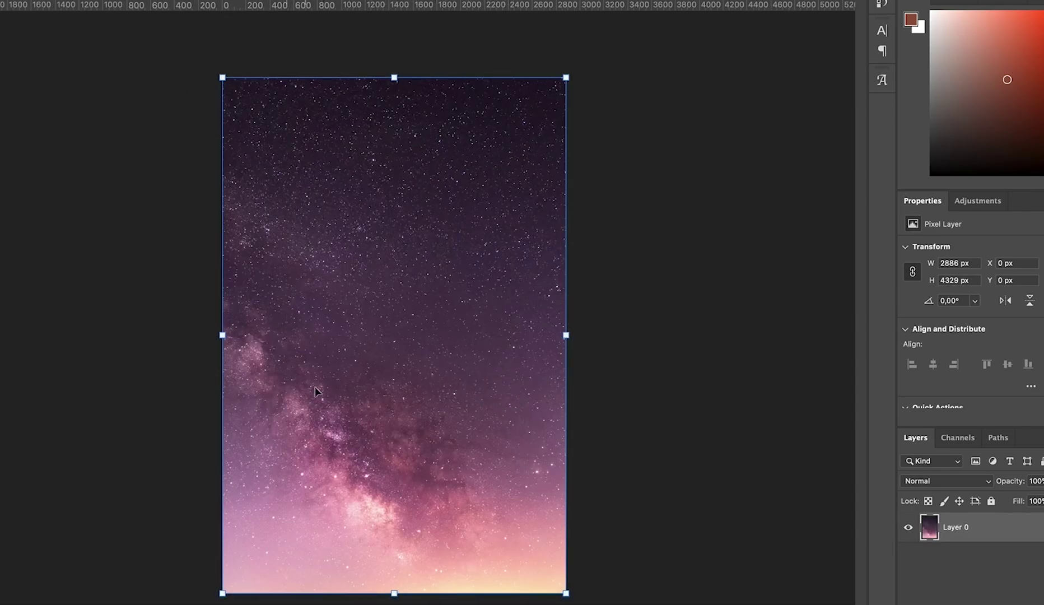
- Move the yellow star onto the galaxy photo, then add a smaller copy at the top right
{"action": "left_click", "coordinate": [320, 3]}
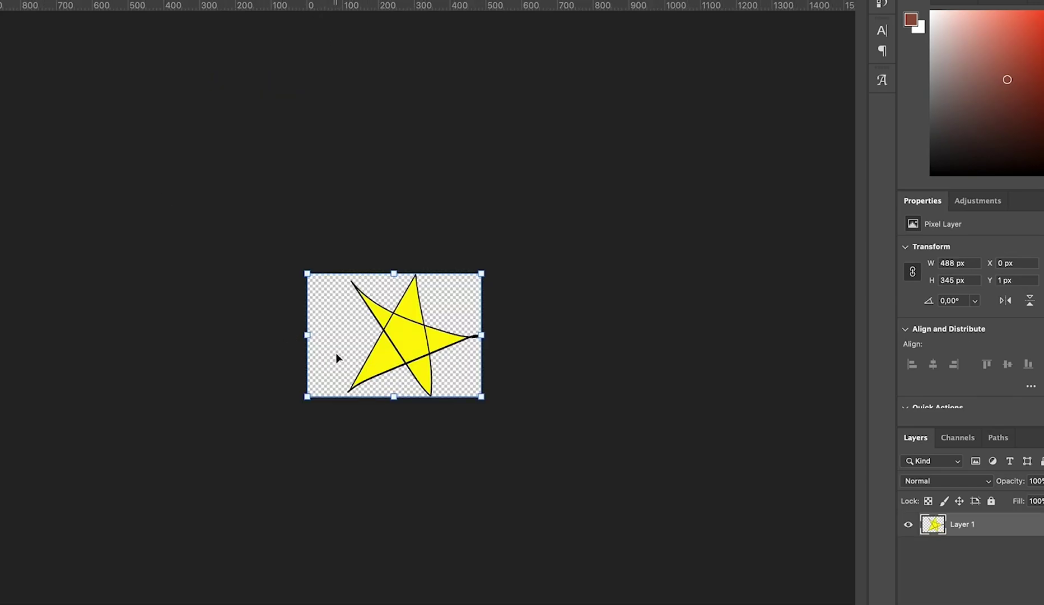
{"action": "left_click_drag", "start_coordinate": [385, 352], "coordinate": [313, 222]}
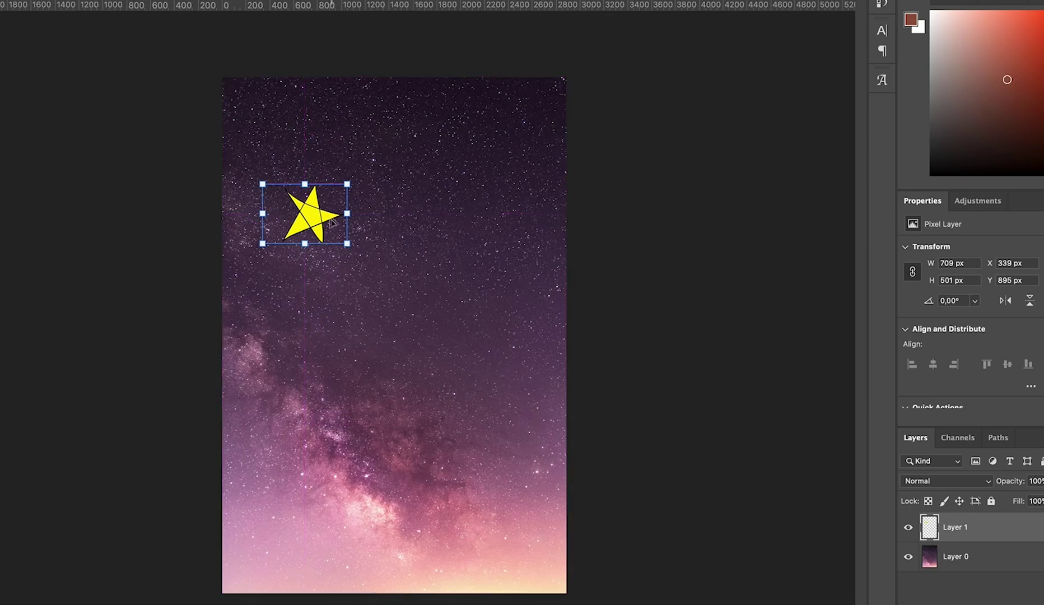
{"action": "left_click_drag", "start_coordinate": [313, 224], "coordinate": [402, 345], "text": "alt"}
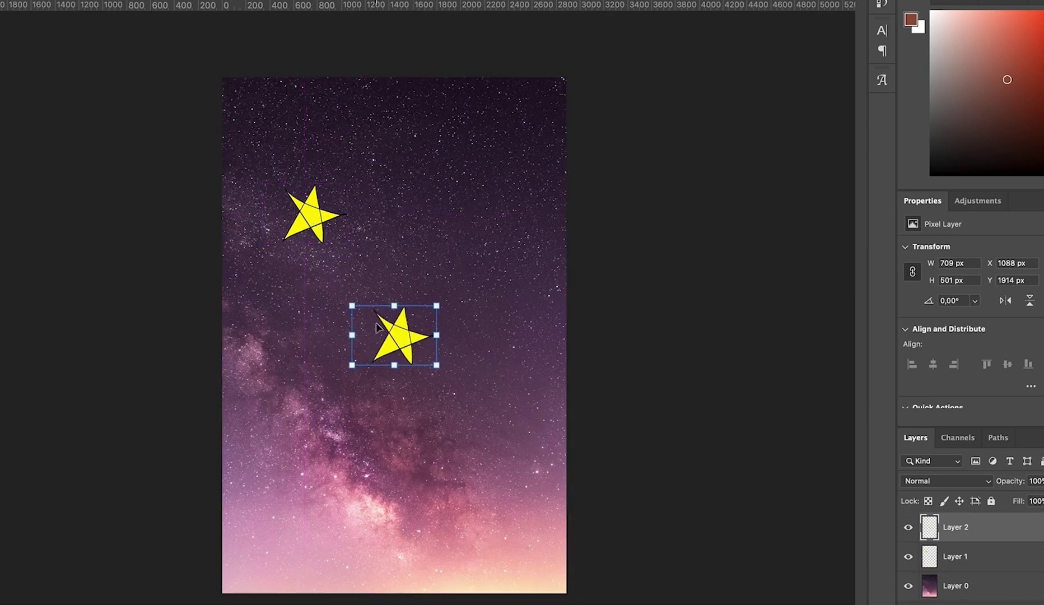
{"action": "left_click_drag", "start_coordinate": [352, 305], "coordinate": [377, 324]}
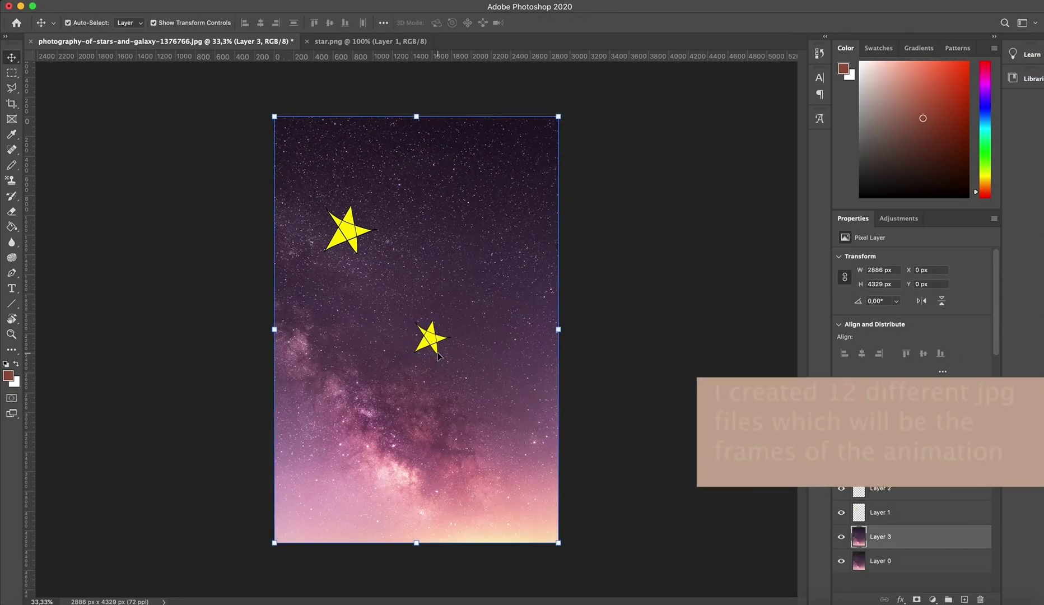
{"action": "left_click_drag", "start_coordinate": [438, 356], "coordinate": [482, 392]}
- Paste two more stars, enlarging one and shrinking the other to sit at the left
{"action": "key", "text": "ctrl+v"}
{"action": "key", "text": "ctrl+t"}
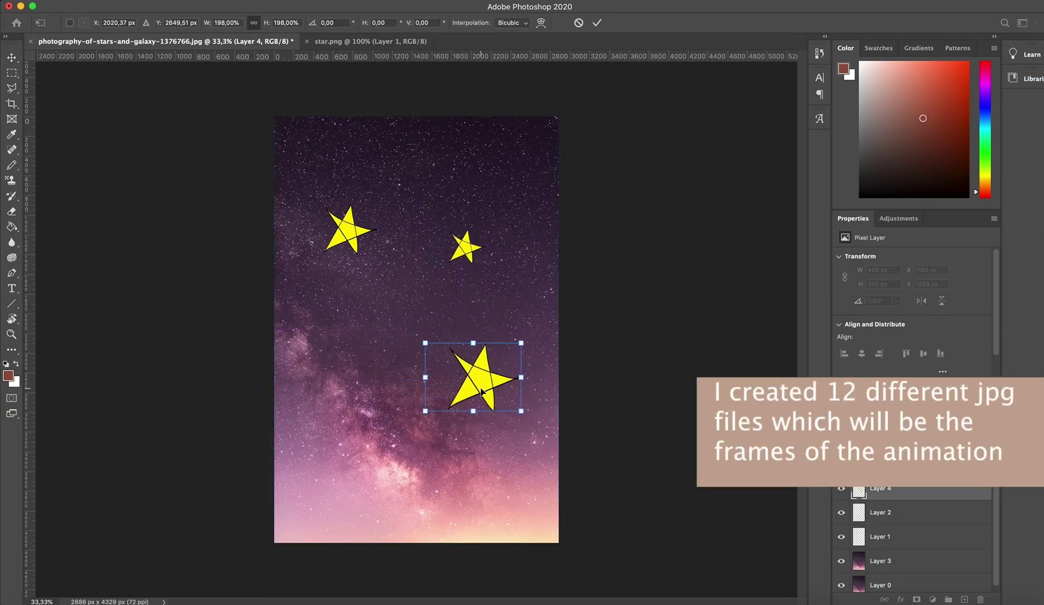
{"action": "key", "text": "Return"}
{"action": "key", "text": "ctrl+v"}
{"action": "key", "text": "ctrl+t"}
{"action": "left_click_drag", "start_coordinate": [287, 319], "coordinate": [512, 245]}
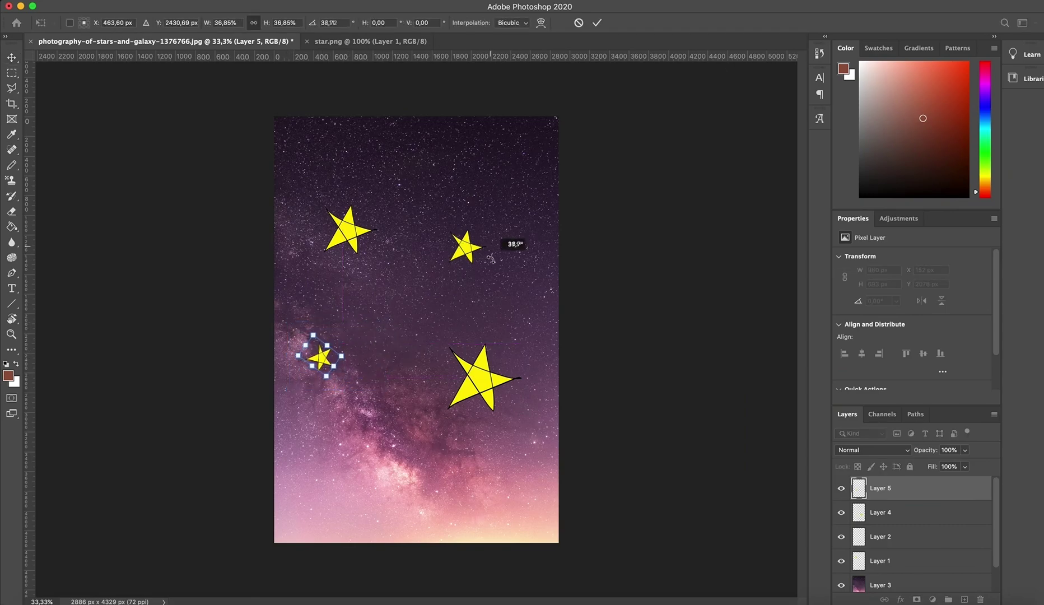
{"action": "left_click", "coordinate": [597, 23]}
{"action": "left_click", "coordinate": [464, 246]}
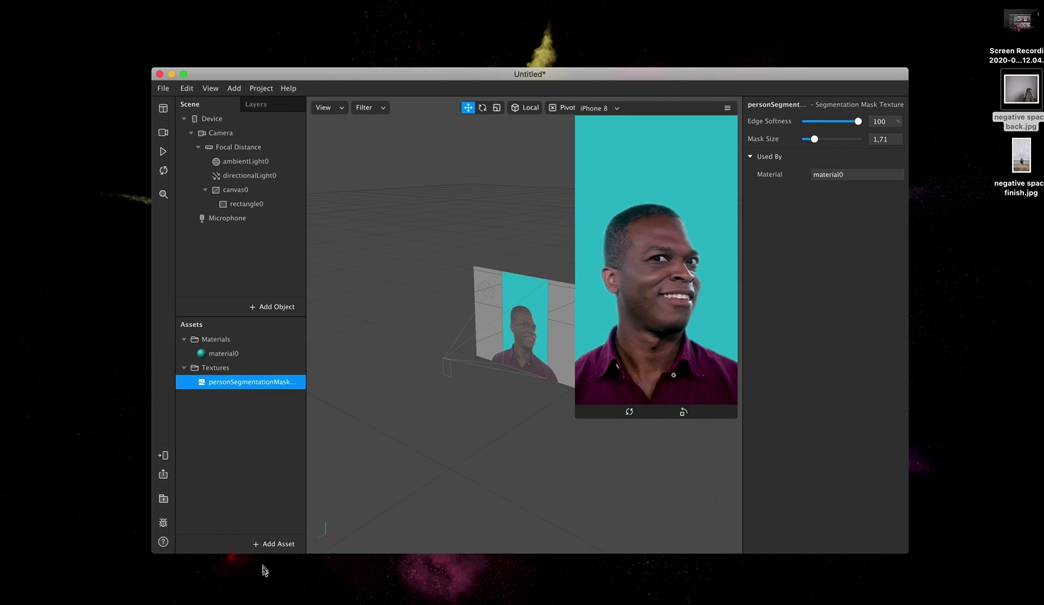
- Create an Animation Sequence asset named 'moving stars' and select it
{"action": "left_click", "coordinate": [266, 548]}
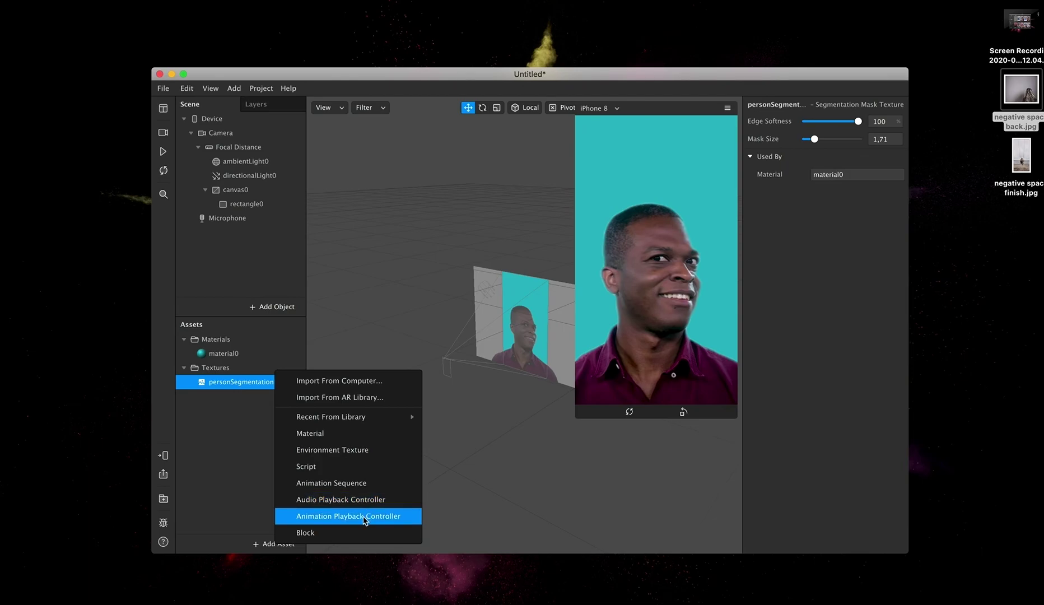
{"action": "left_click", "coordinate": [357, 482]}
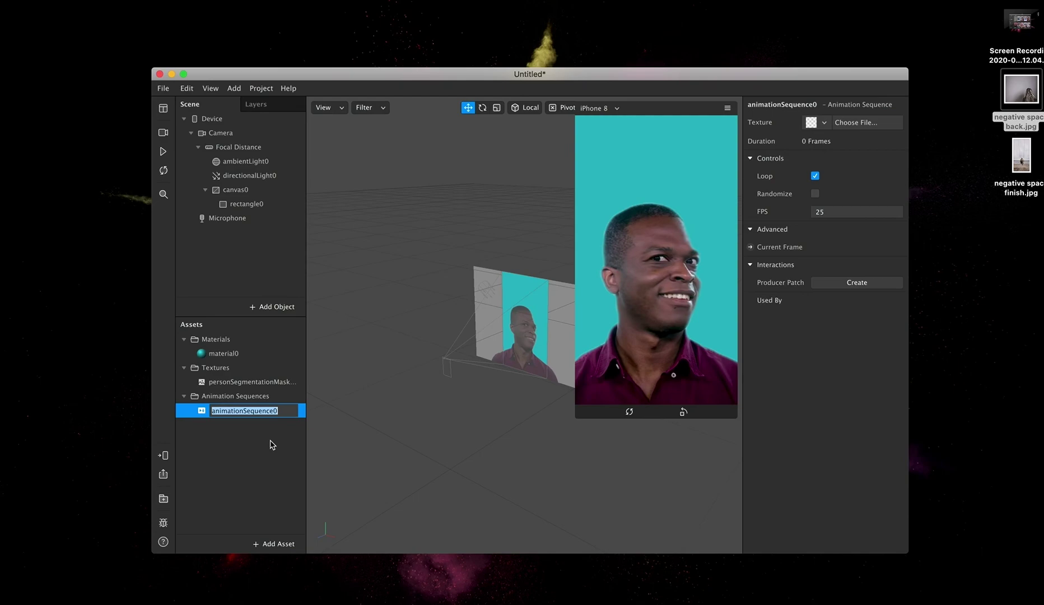
{"action": "type", "text": "moving stars"}
{"action": "left_click", "coordinate": [245, 447]}
{"action": "left_click", "coordinate": [249, 412]}
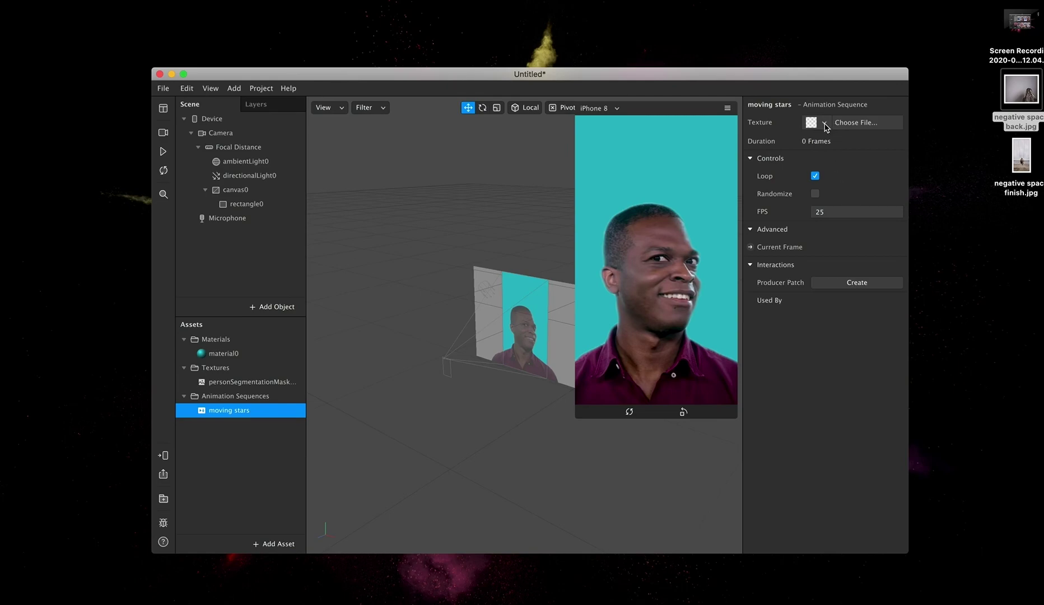
- Import stars.jpg through stars12.jpg from the animated stars folder as the moving stars texture
{"action": "left_click", "coordinate": [853, 125]}
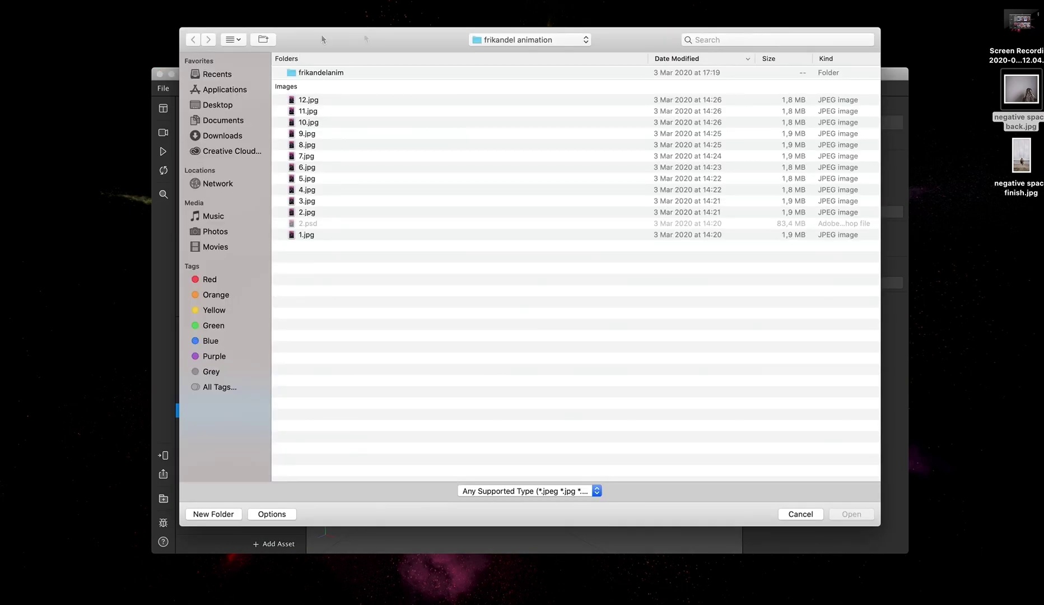
{"action": "left_click", "coordinate": [527, 42]}
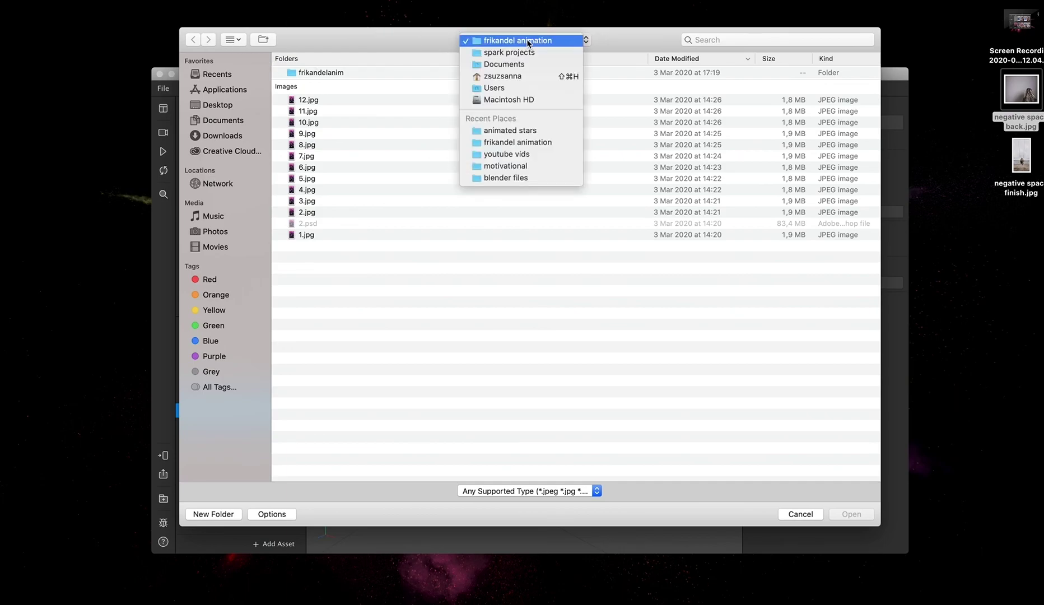
{"action": "left_click", "coordinate": [509, 130]}
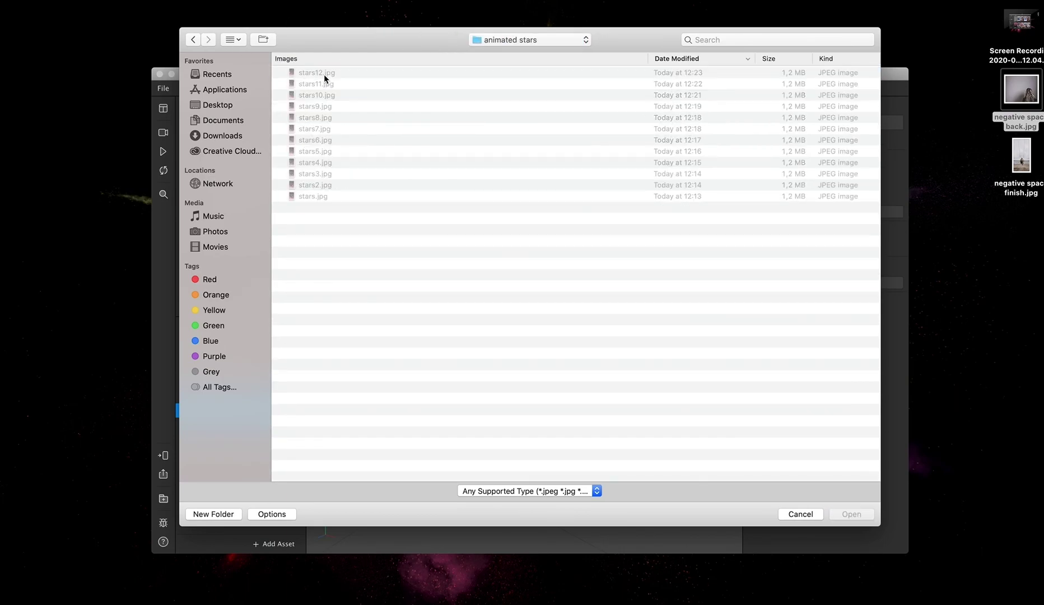
{"action": "left_click", "coordinate": [319, 197]}
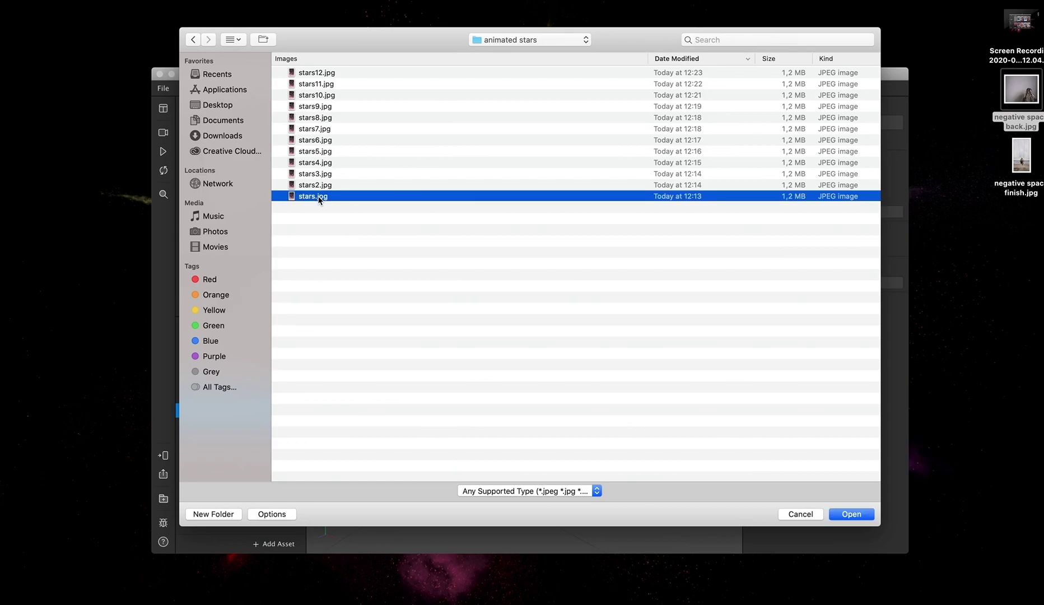
{"action": "left_click", "coordinate": [343, 72], "text": "shift"}
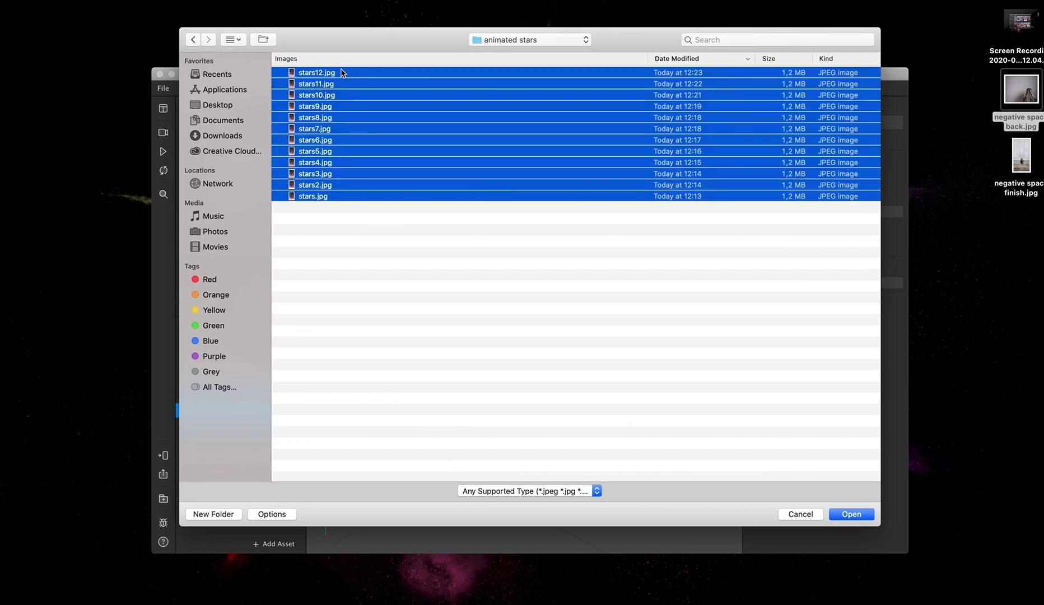
{"action": "left_click", "coordinate": [862, 516]}
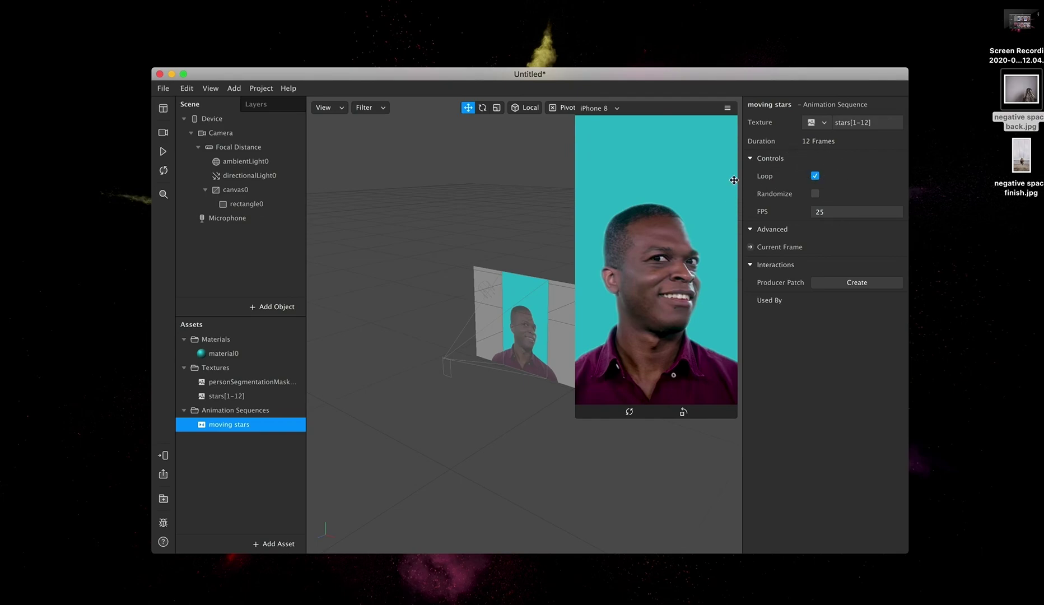
- Set the moving stars sequence's frame rate to 12 FPS
{"action": "left_click", "coordinate": [824, 212]}
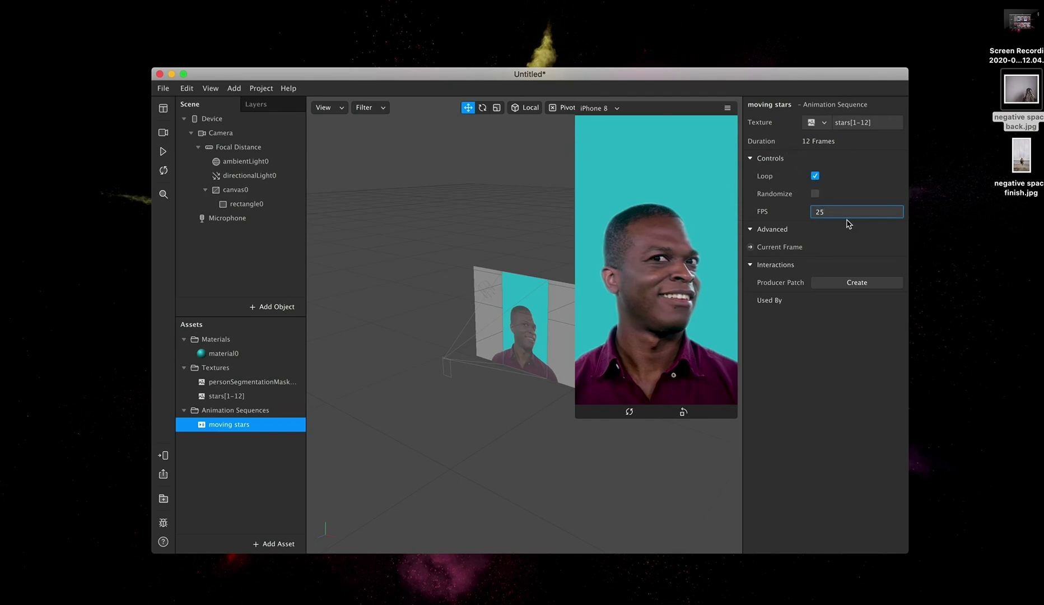
{"action": "key", "text": "BackSpace"}
{"action": "key", "text": "BackSpace"}
{"action": "type", "text": "12"}
- Assign moving stars as material0's diffuse texture on the canvas
{"action": "left_click", "coordinate": [525, 325]}
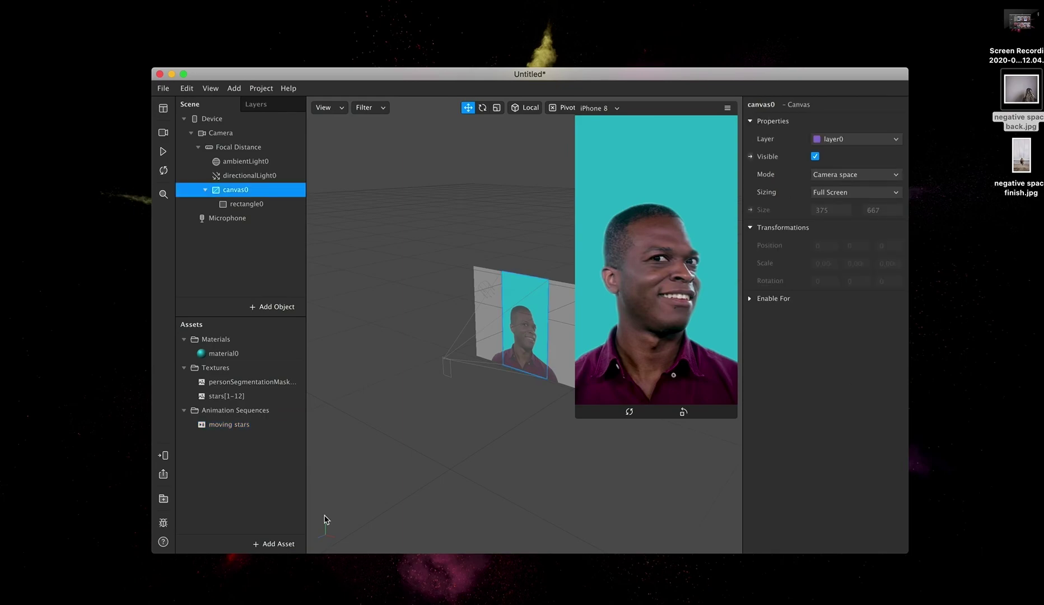
{"action": "left_click", "coordinate": [226, 356]}
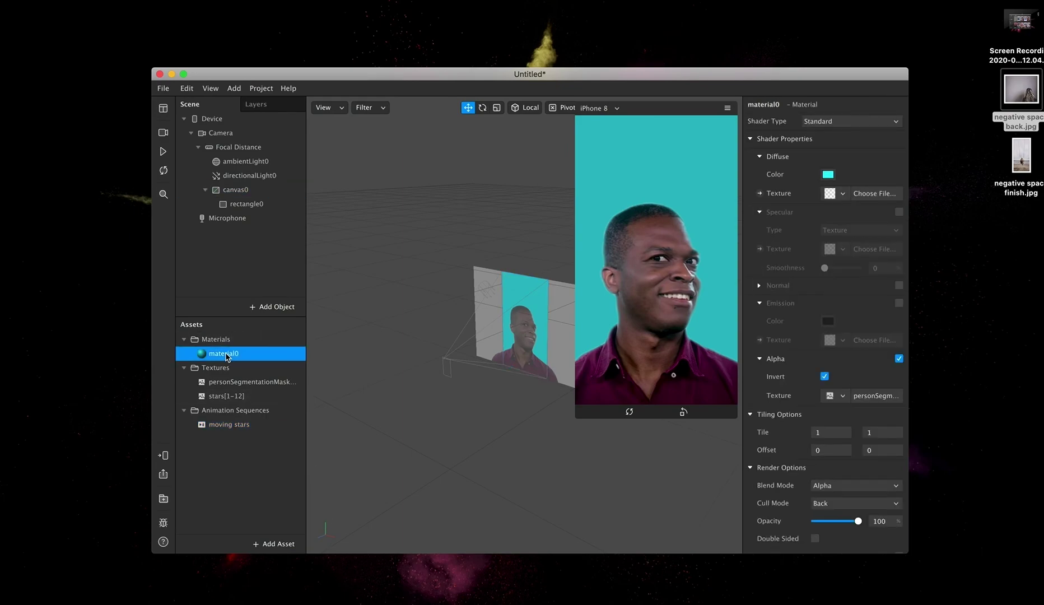
{"action": "left_click", "coordinate": [843, 194]}
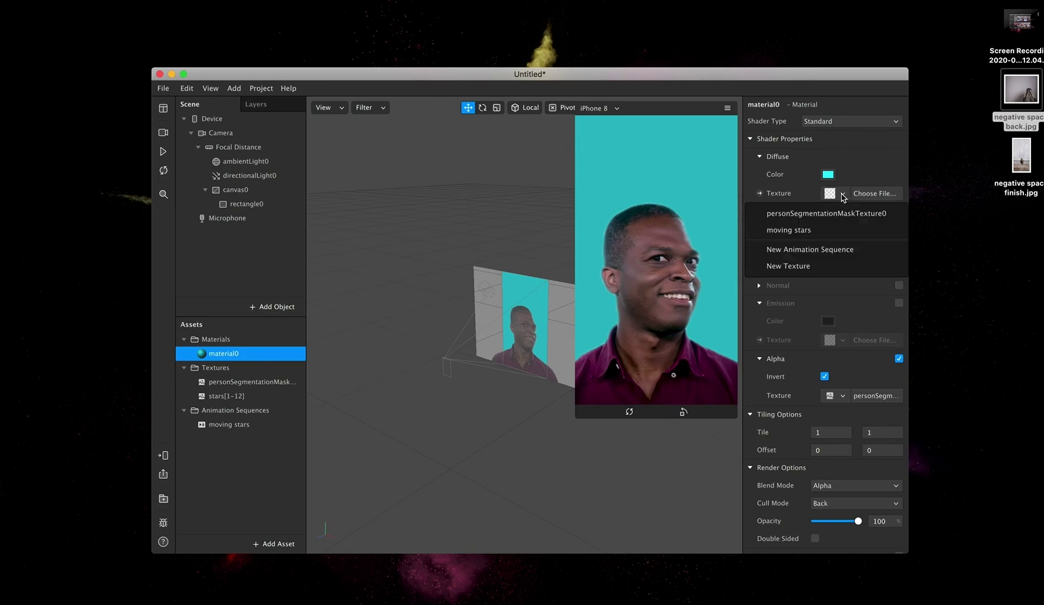
{"action": "left_click", "coordinate": [813, 234]}
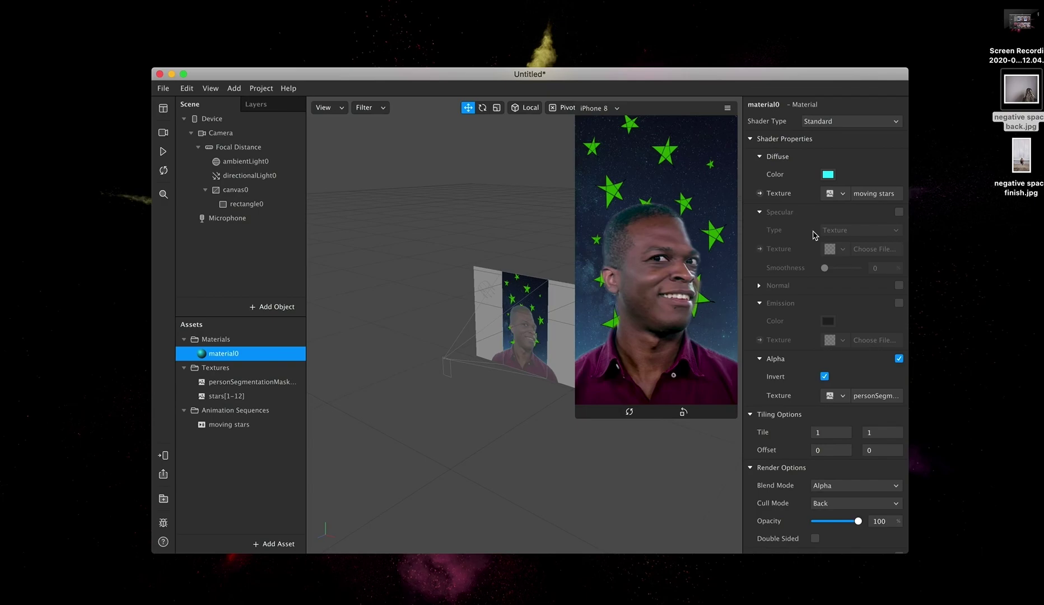
- Play the preview and change material0's diffuse colour from cyan to white
{"action": "left_click", "coordinate": [161, 156]}
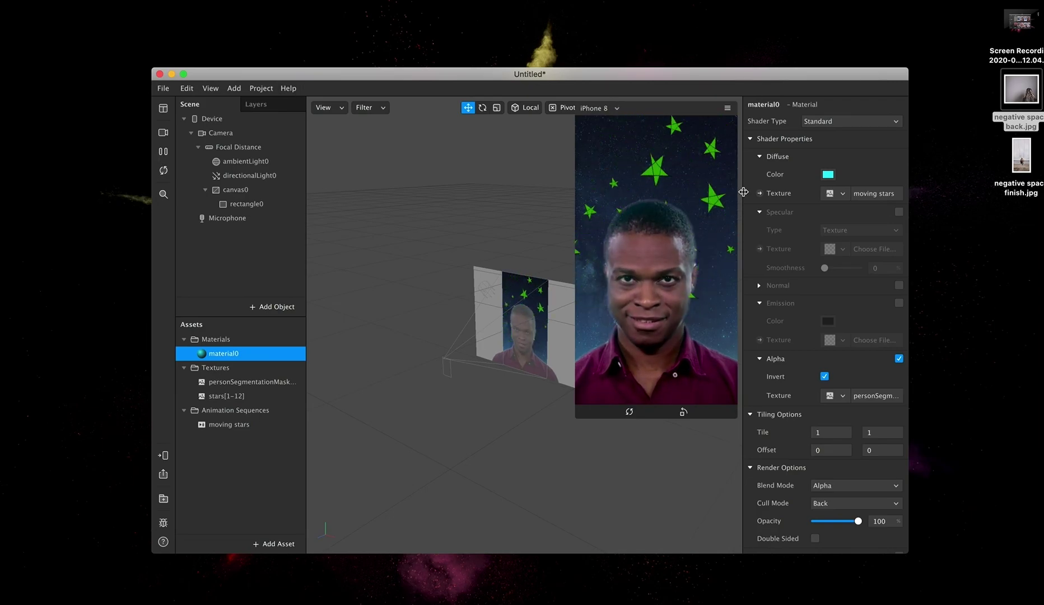
{"action": "left_click", "coordinate": [827, 175]}
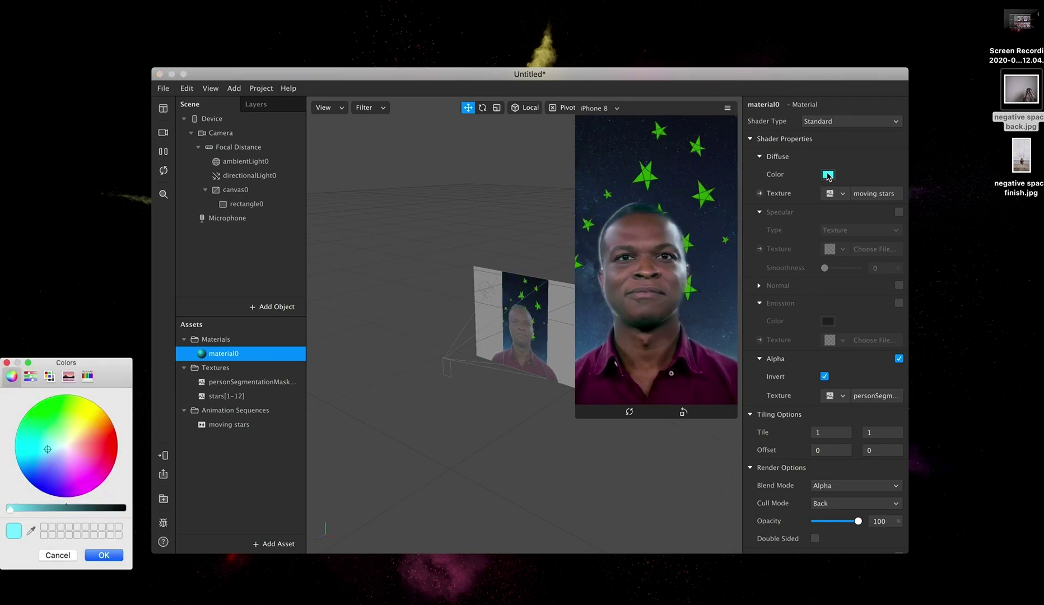
{"action": "left_click_drag", "start_coordinate": [49, 451], "coordinate": [66, 446]}
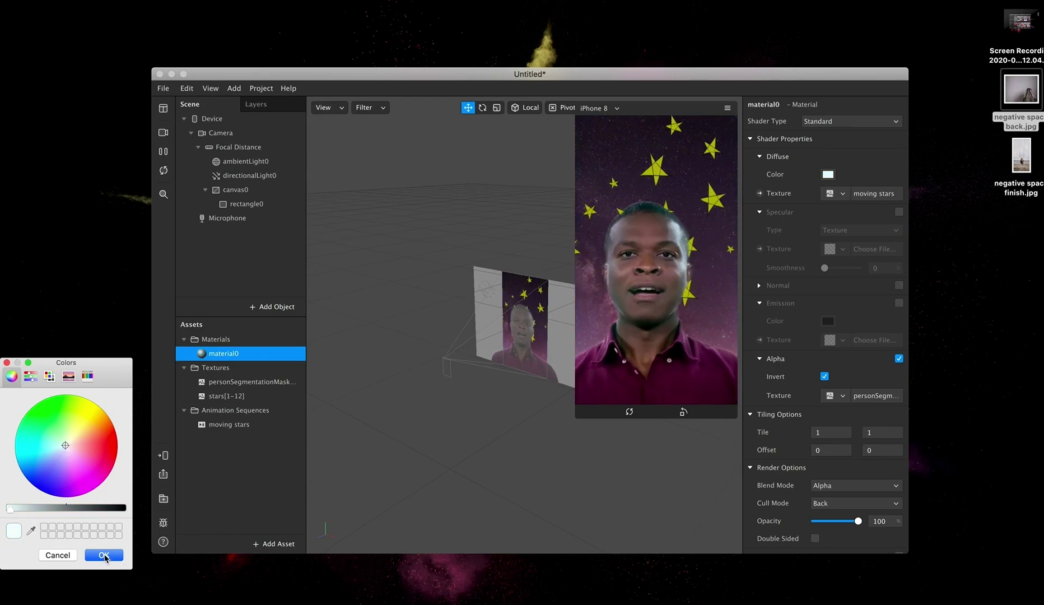
{"action": "left_click", "coordinate": [104, 555]}
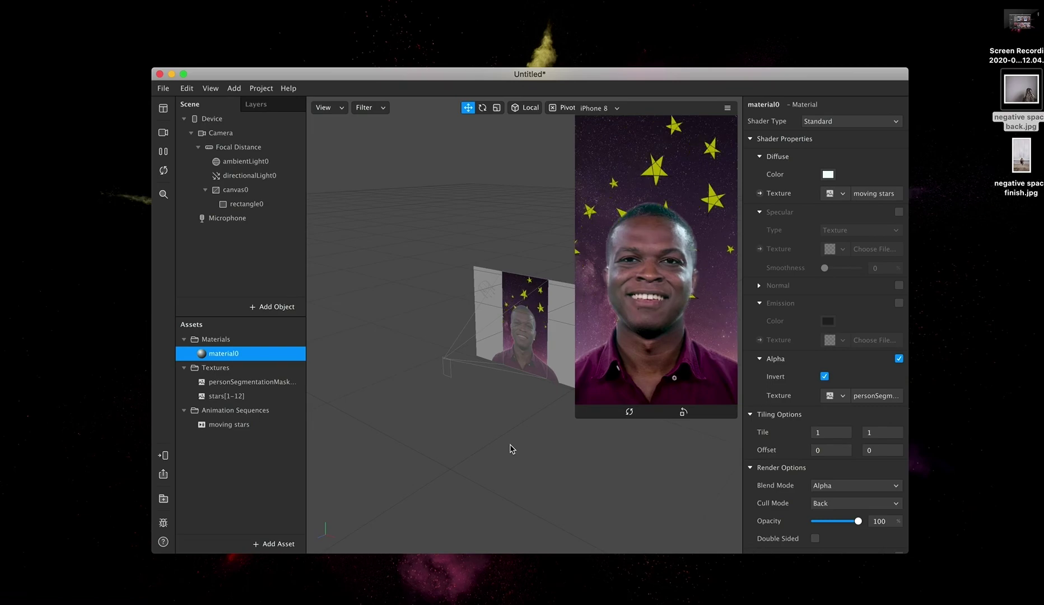